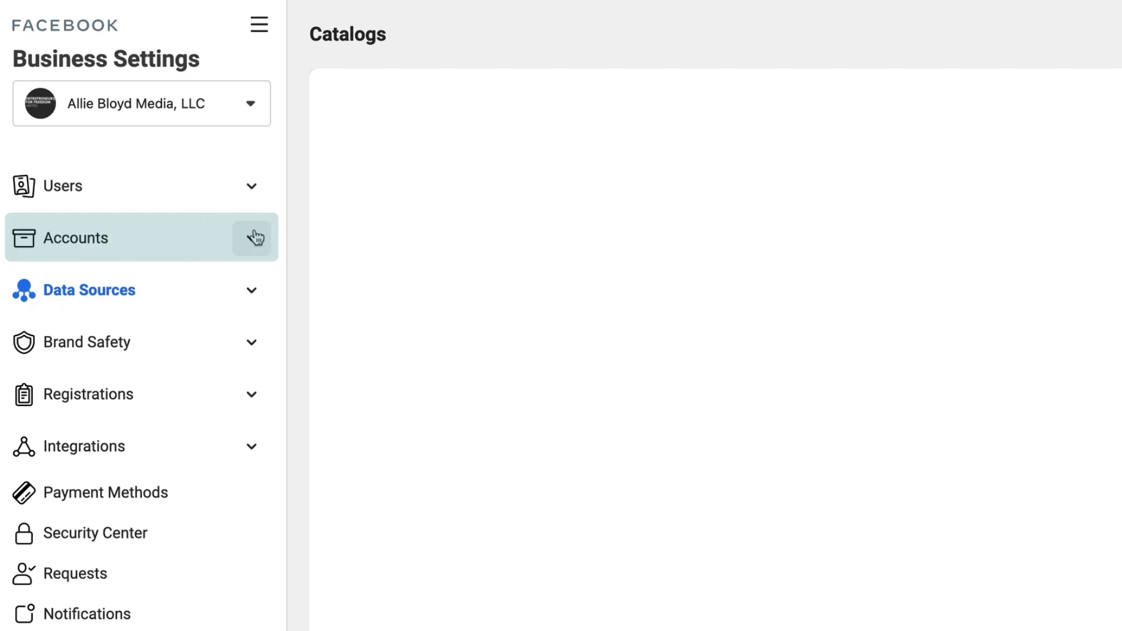
Step: Open Catalogs under Accounts > Data Sources and show the Add catalog choices
left_click(251, 238)
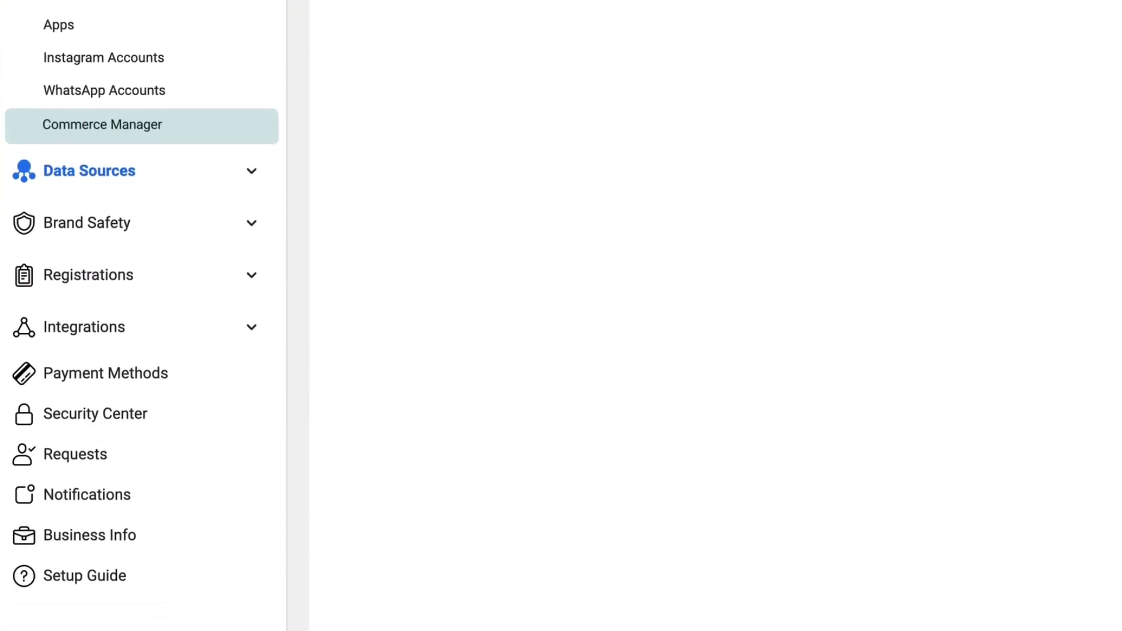
left_click(235, 147)
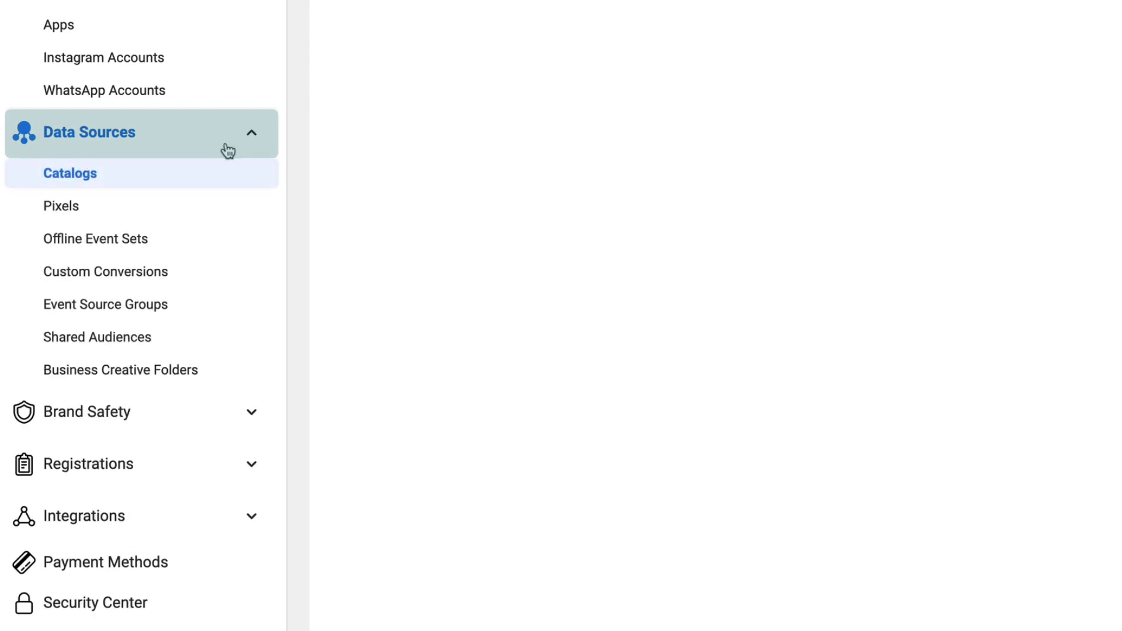
left_click(117, 184)
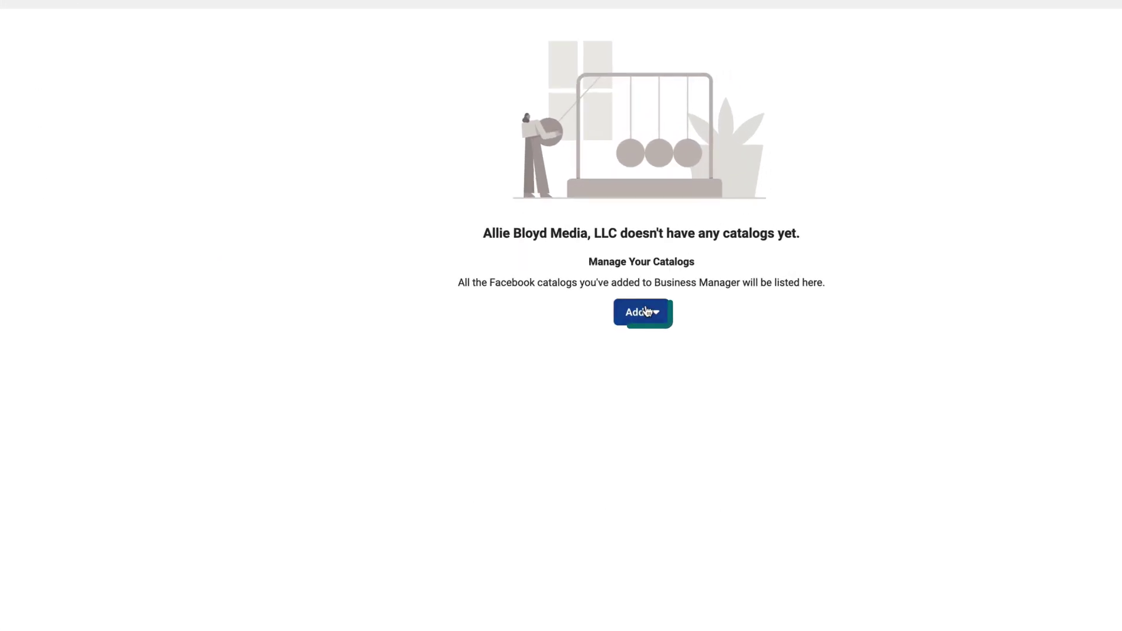
left_click(657, 313)
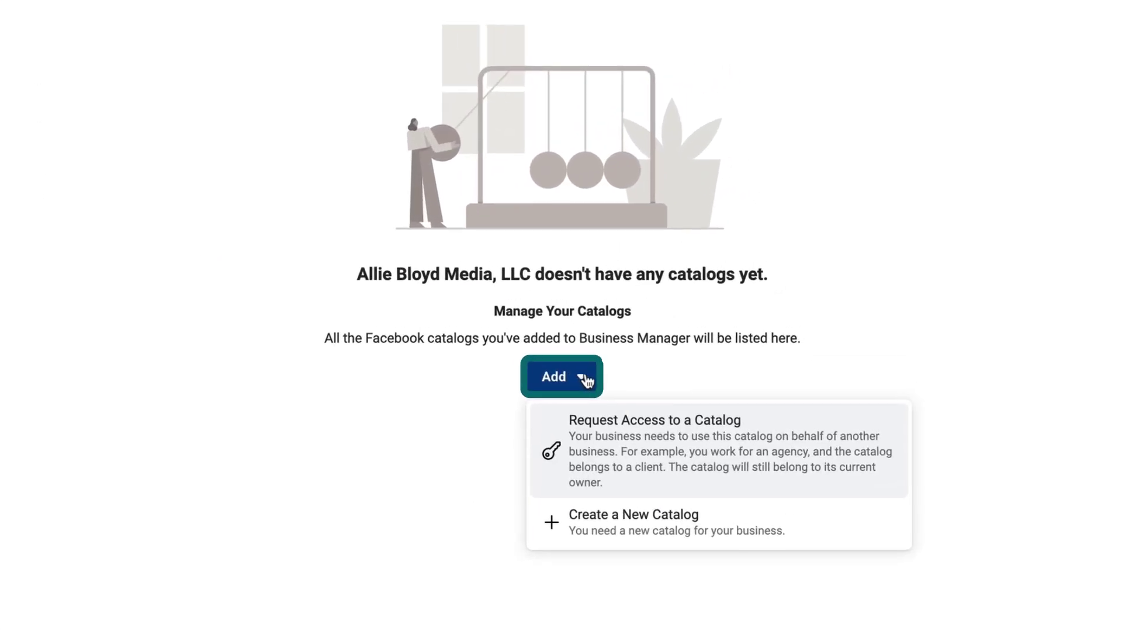
Step: Create a new Products-type catalog named 'Fall T-Shirts and Hoodies'
left_click(567, 527)
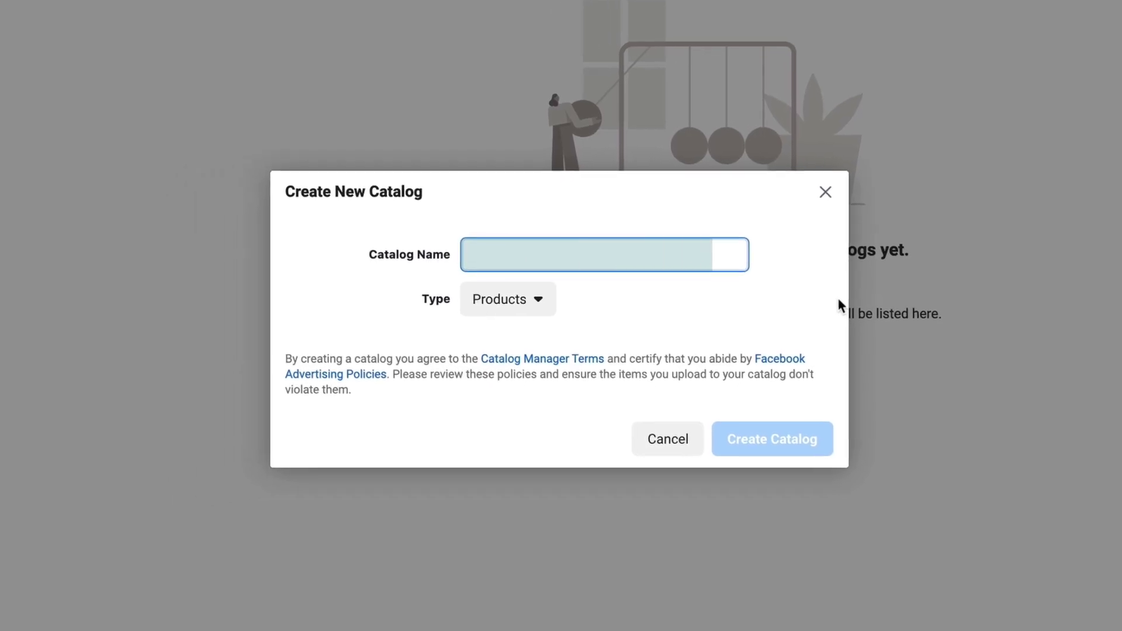
type("Fall T-Shirts and Hoodies")
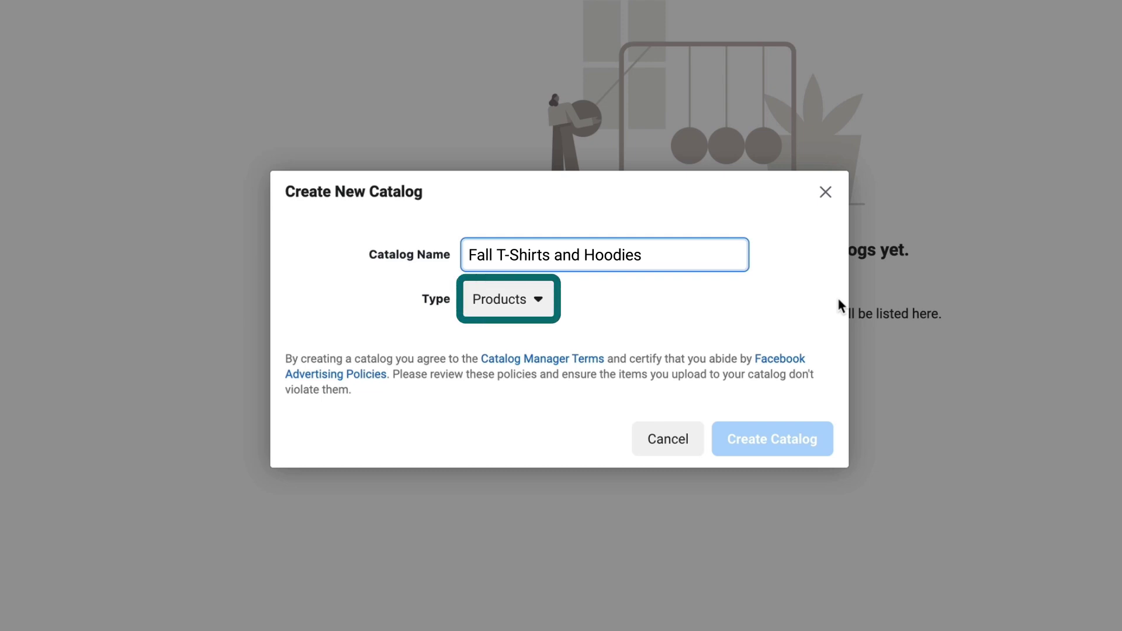
key("Tab")
key("space")
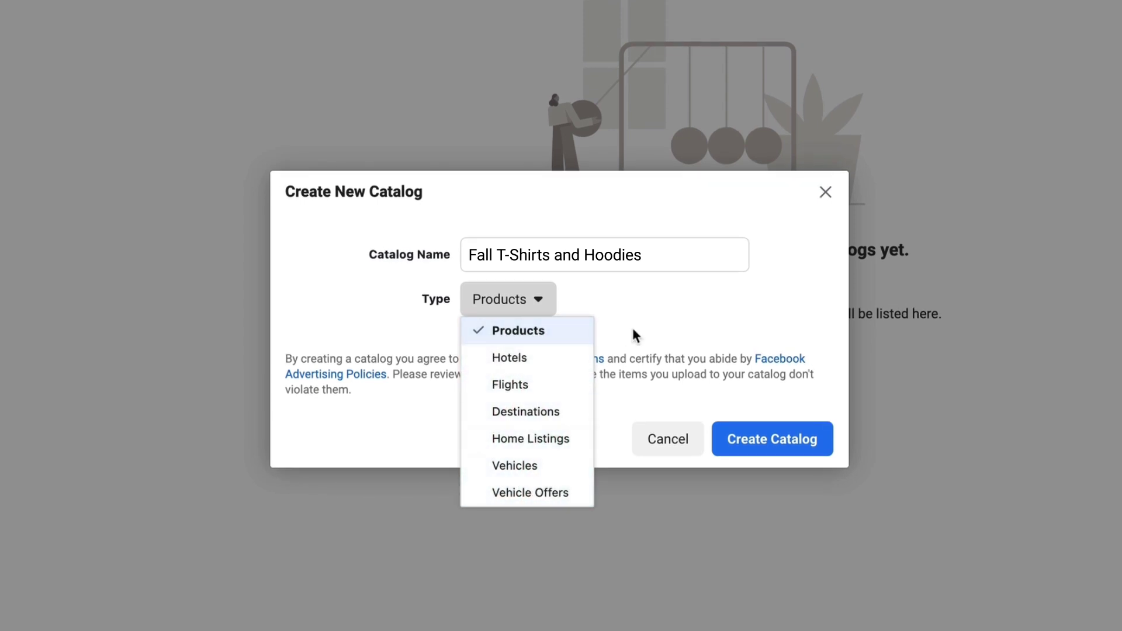
left_click(538, 299)
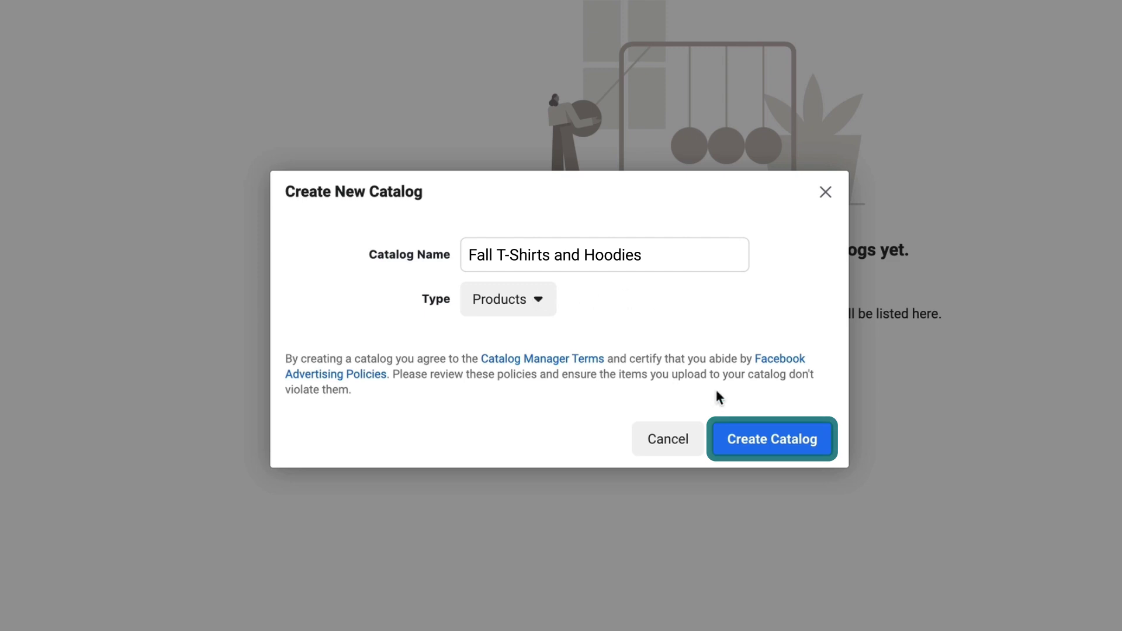
key("Return")
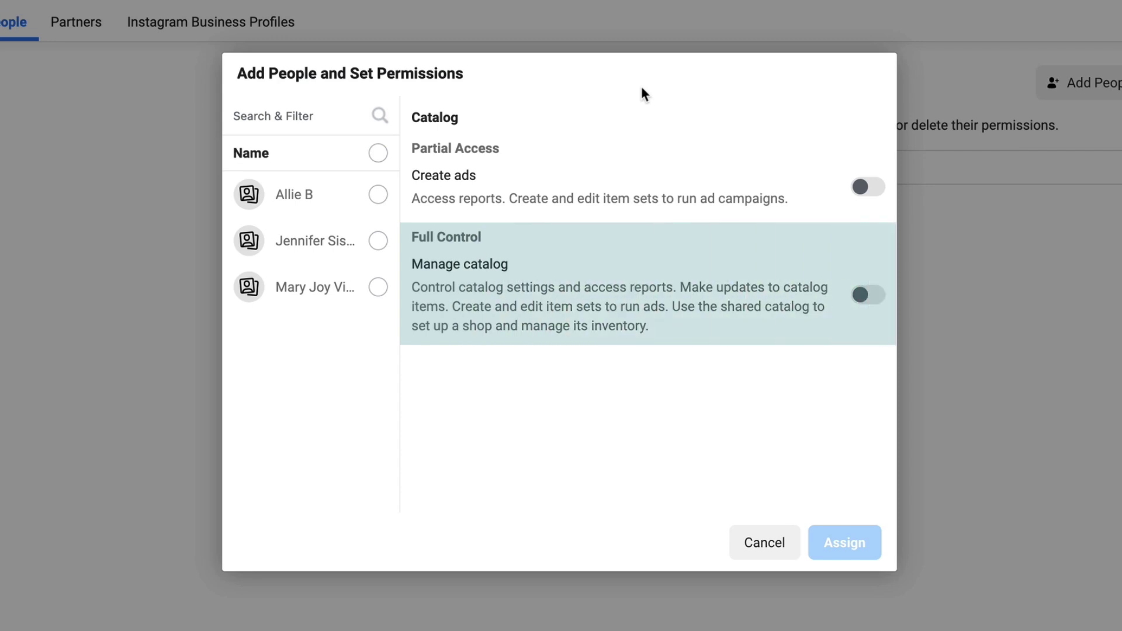
Step: Give the selected team member catalog access and save a connected tracking pixel
left_click(378, 194)
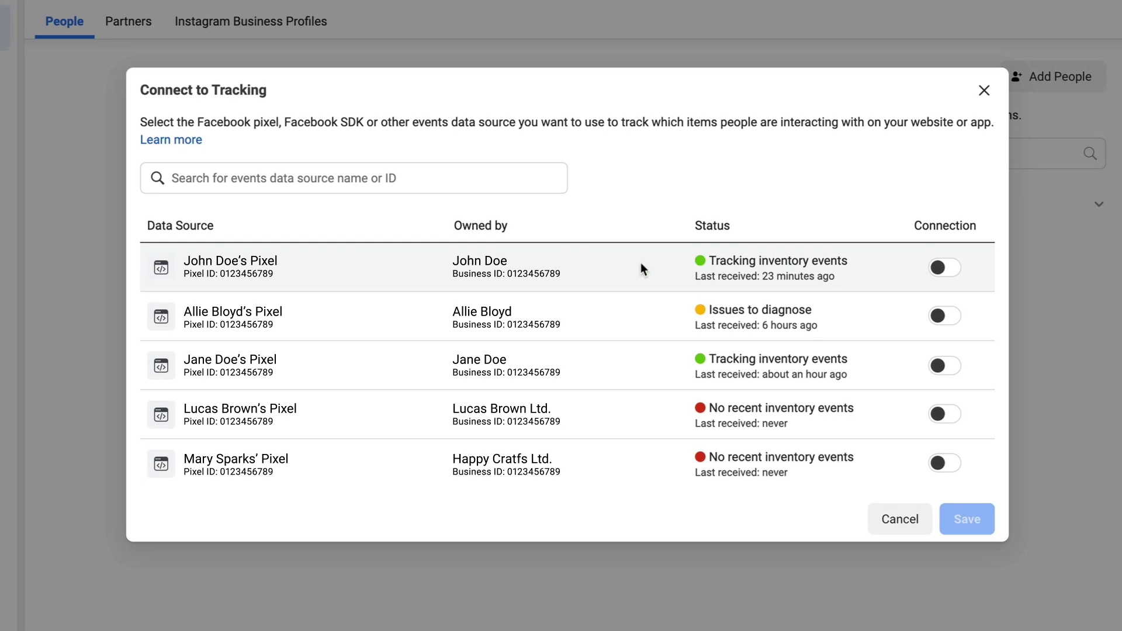
left_click(944, 316)
left_click(967, 519)
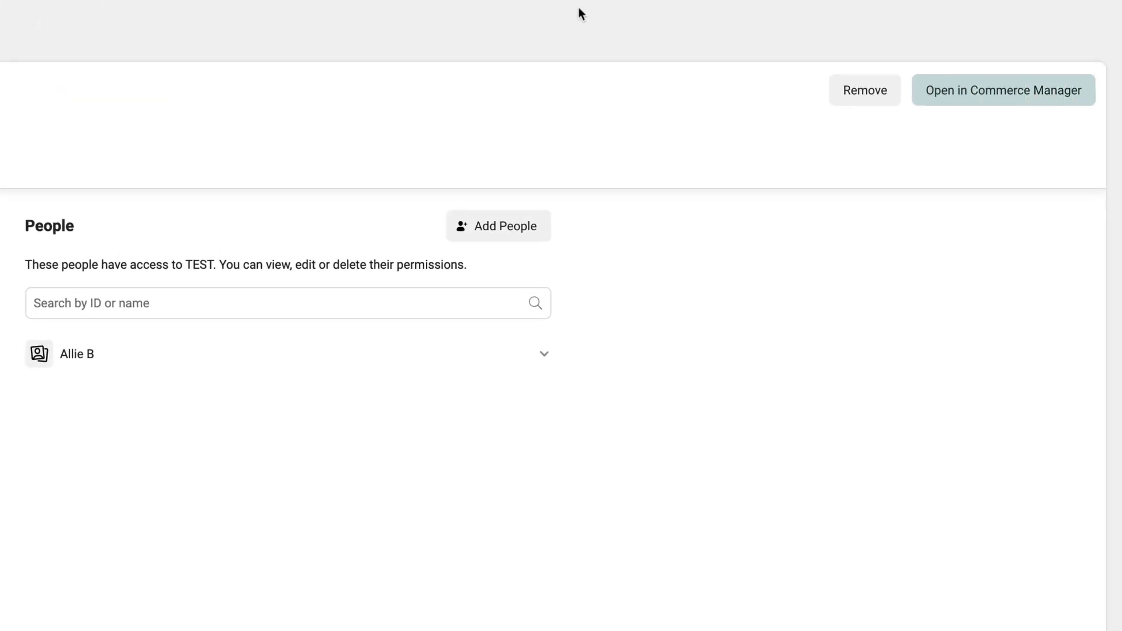
Step: Open the empty catalog in Commerce Manager and start adding items manually
left_click(981, 88)
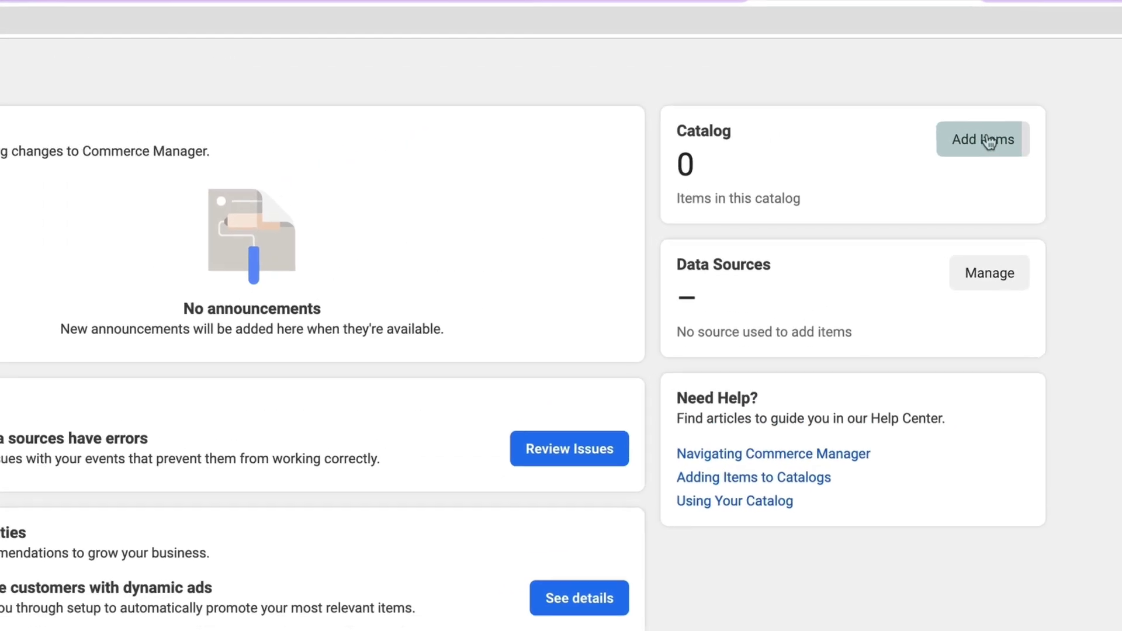
left_click(954, 70)
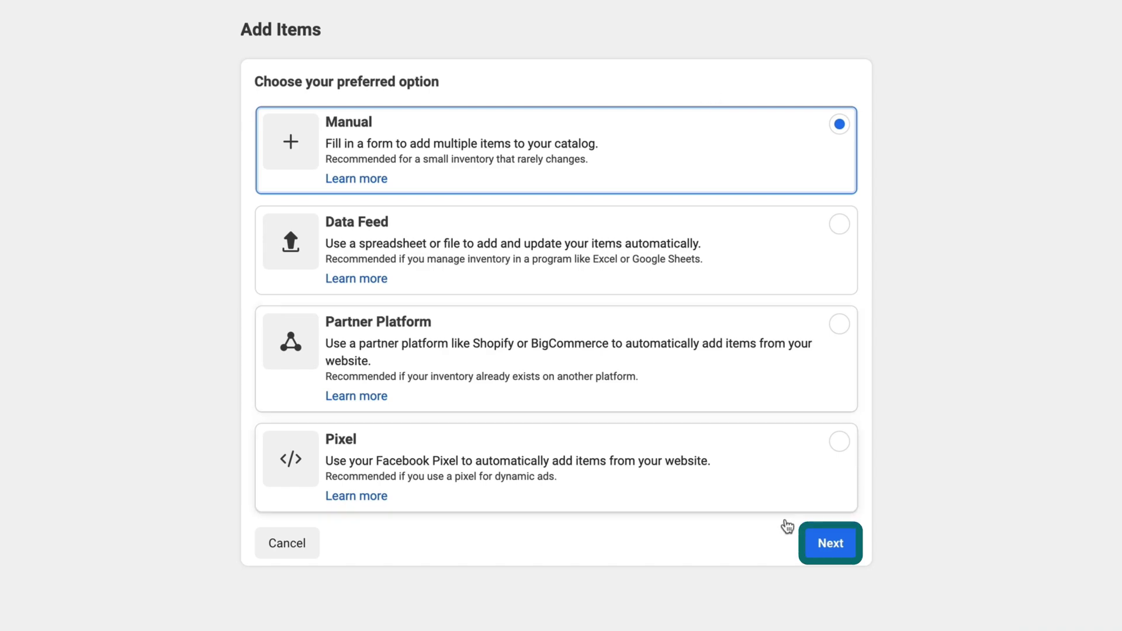
left_click(830, 544)
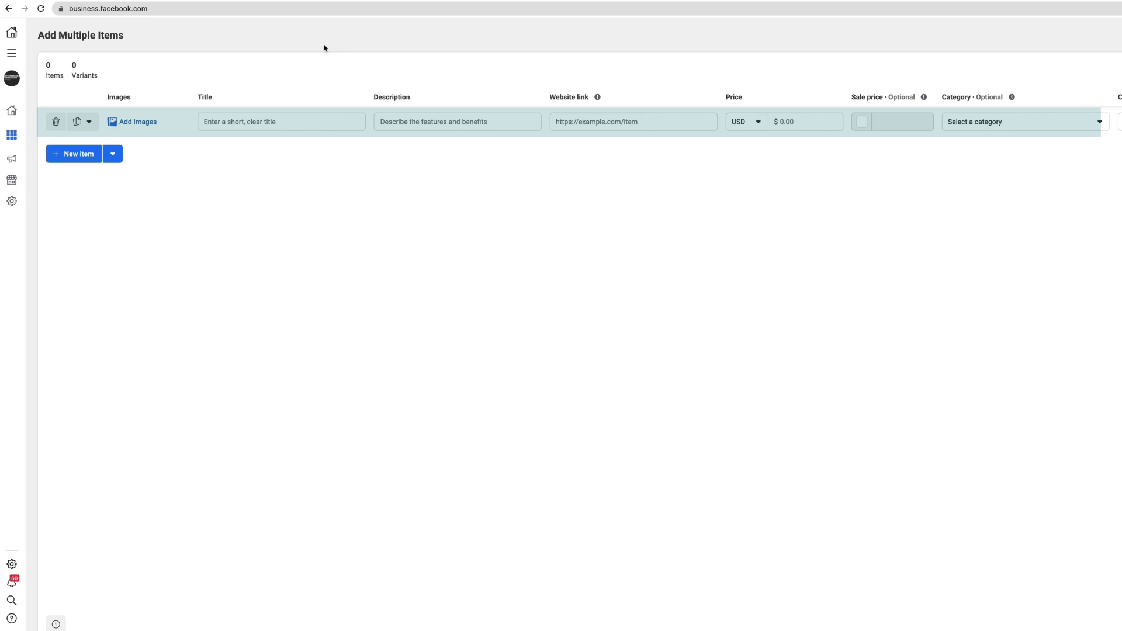
type("Oversized organic cotton t-shirt with cartoon print")
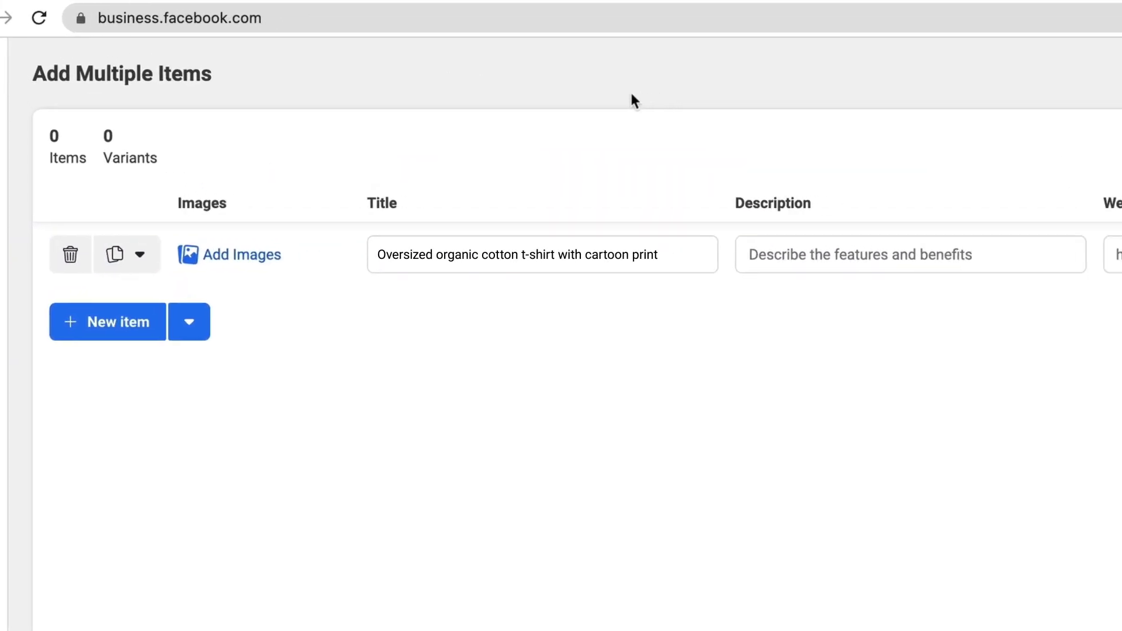
key("Tab")
type("Soft, breathable jersey. Made from organic cotton.")
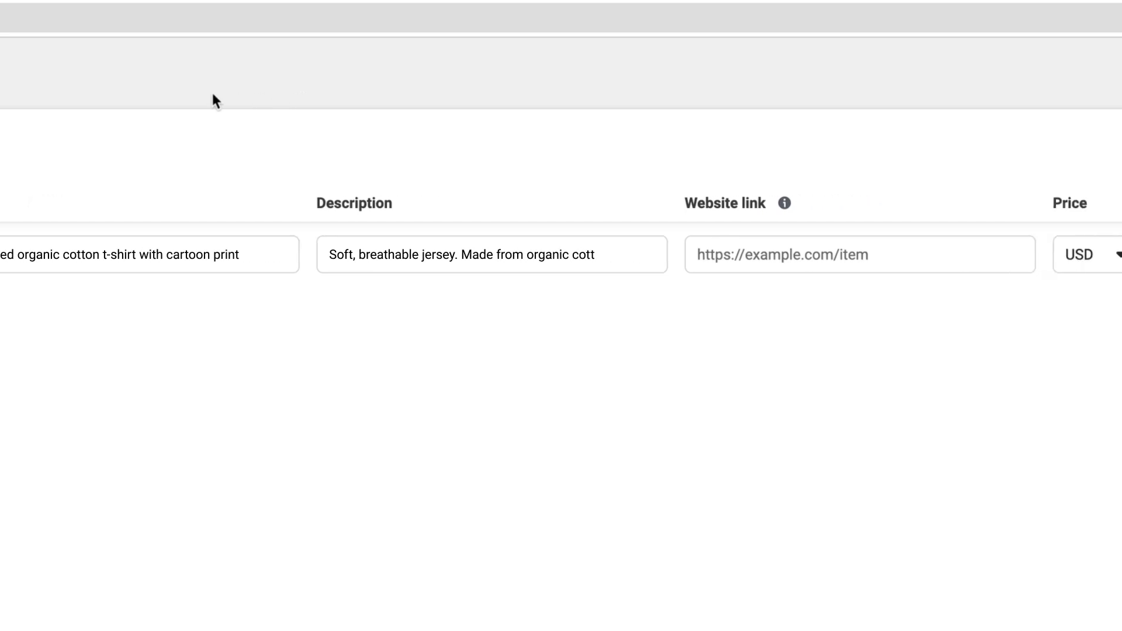
key("Tab")
type("www.myshop.com/shirt01")
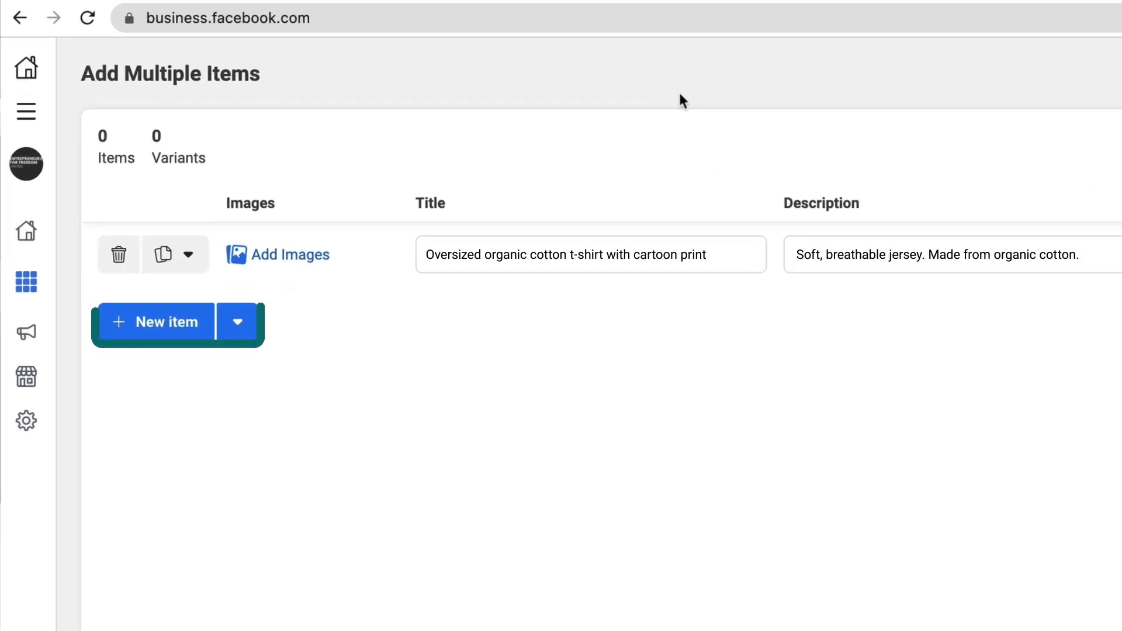
left_click(175, 322)
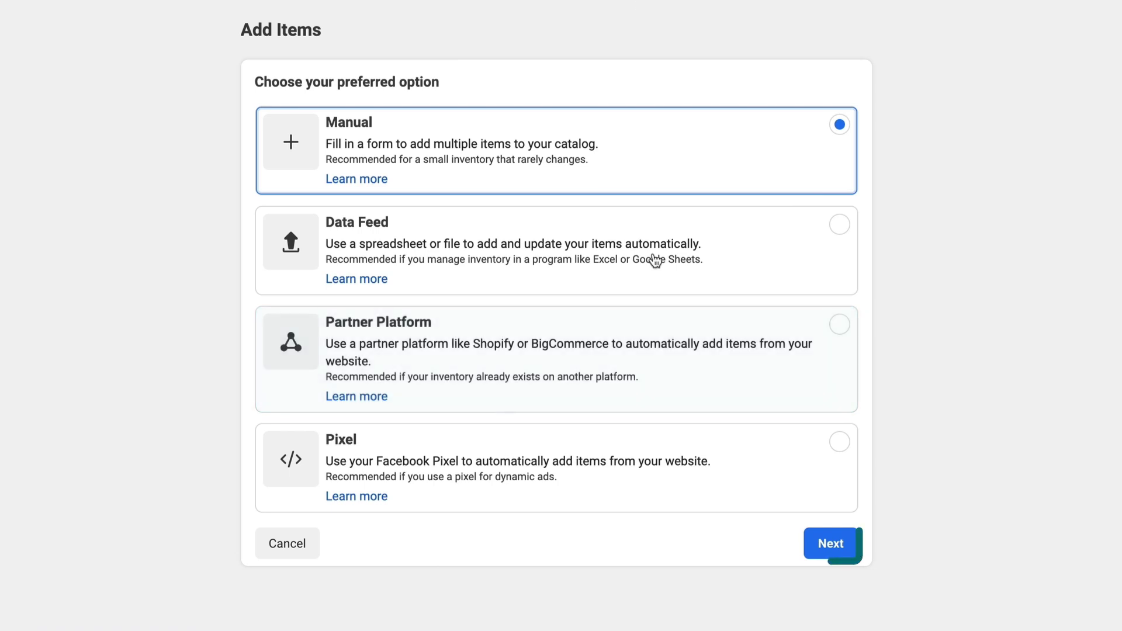
Step: Pick WooCommerce as the partner platform and head to WooCommerce to connect
left_click(828, 547)
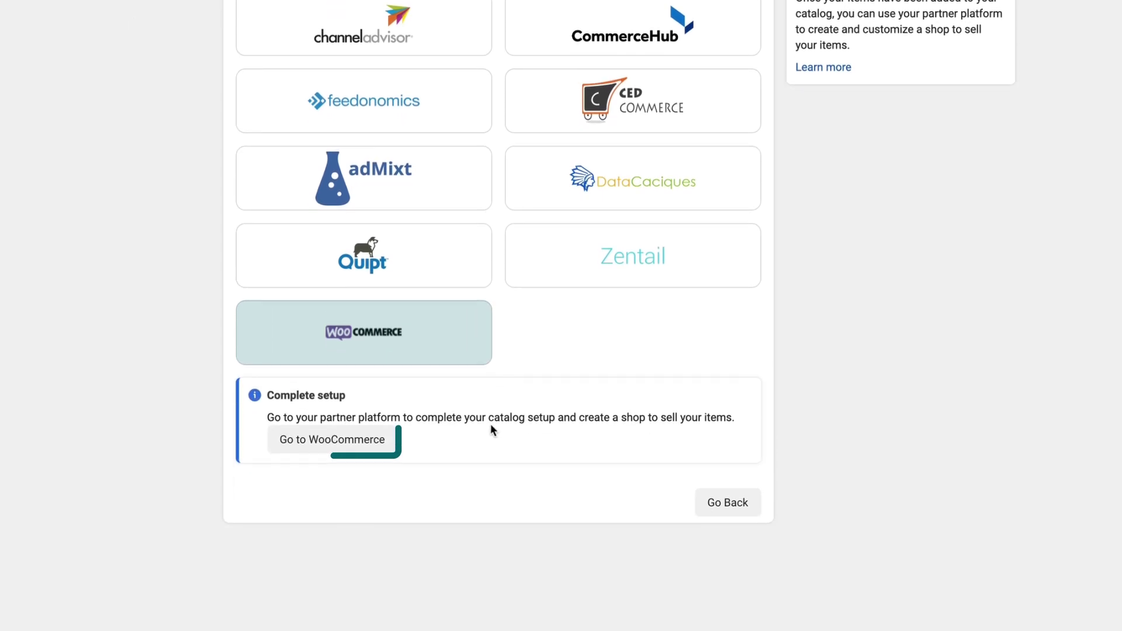
left_click(350, 441)
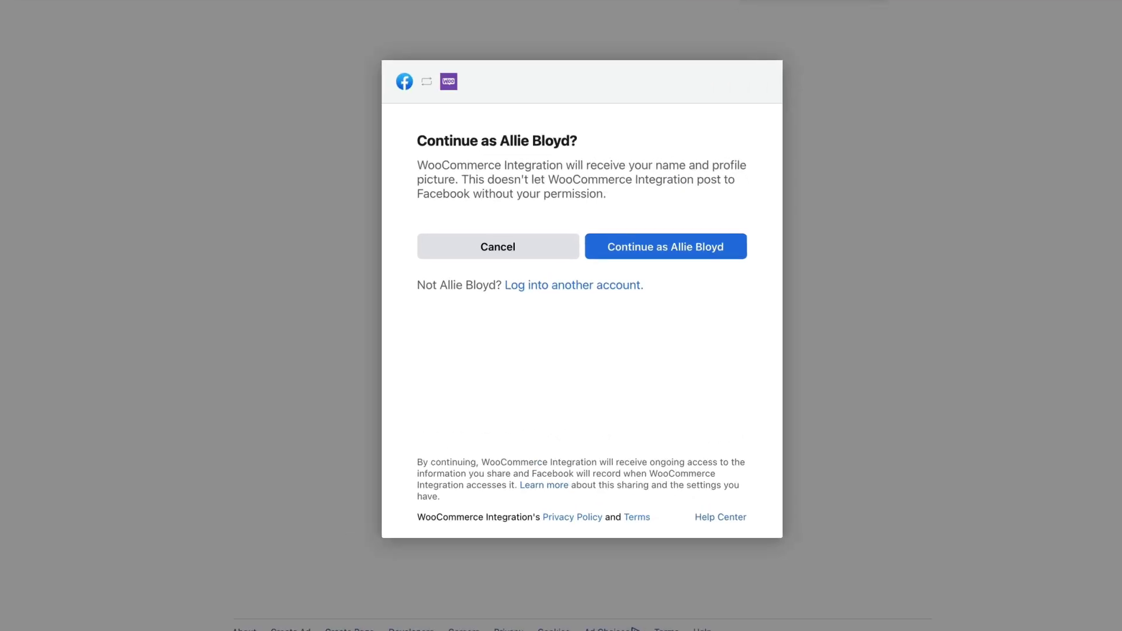
Step: Authorise the WooCommerce integration and select the company's business manager account and Facebook page
left_click(648, 248)
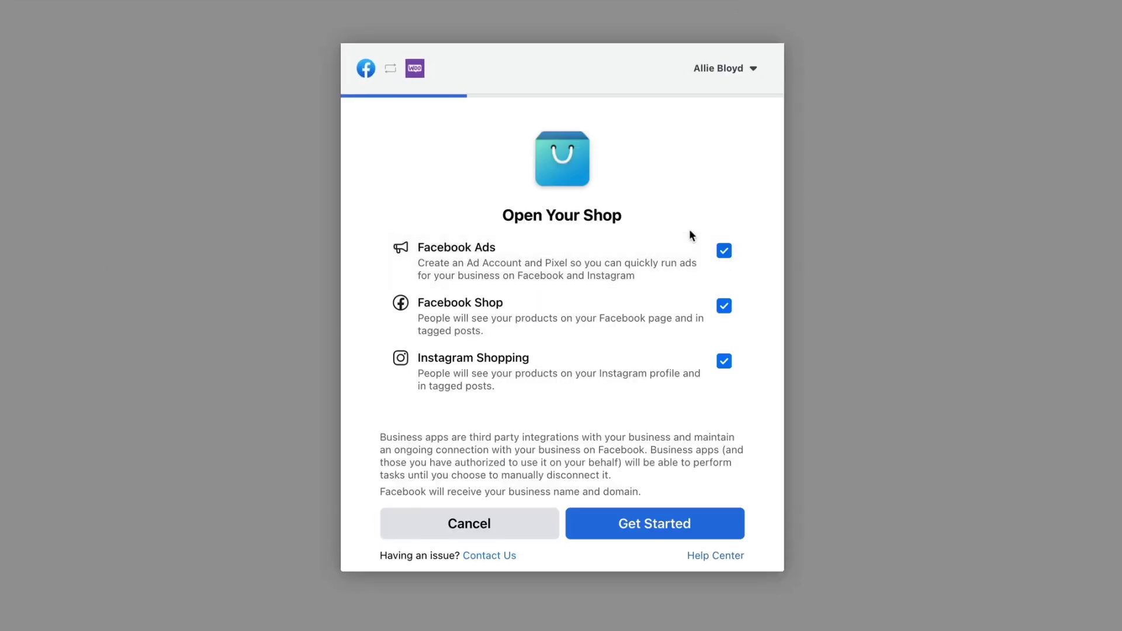
left_click(652, 533)
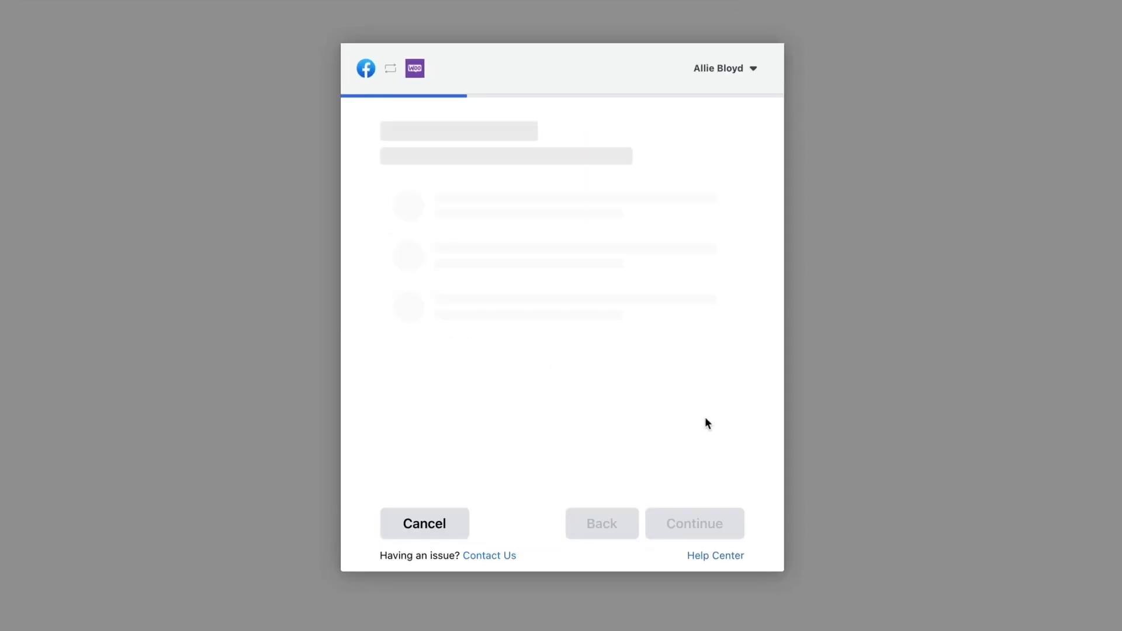
scroll(719, 423, "down", 3)
left_click(722, 423)
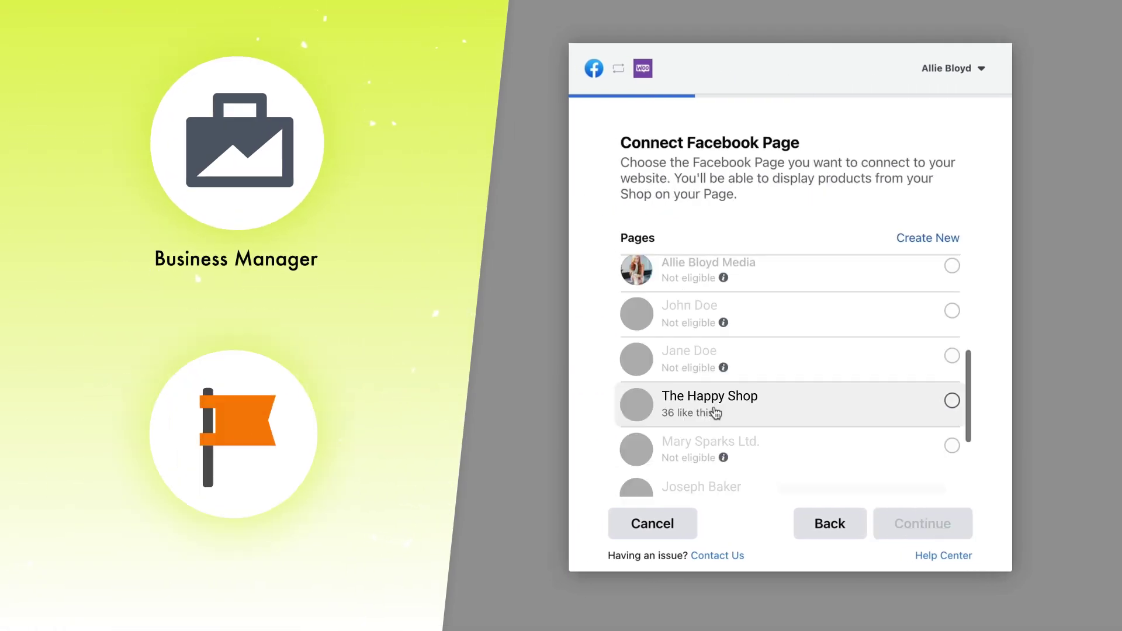
left_click(899, 403)
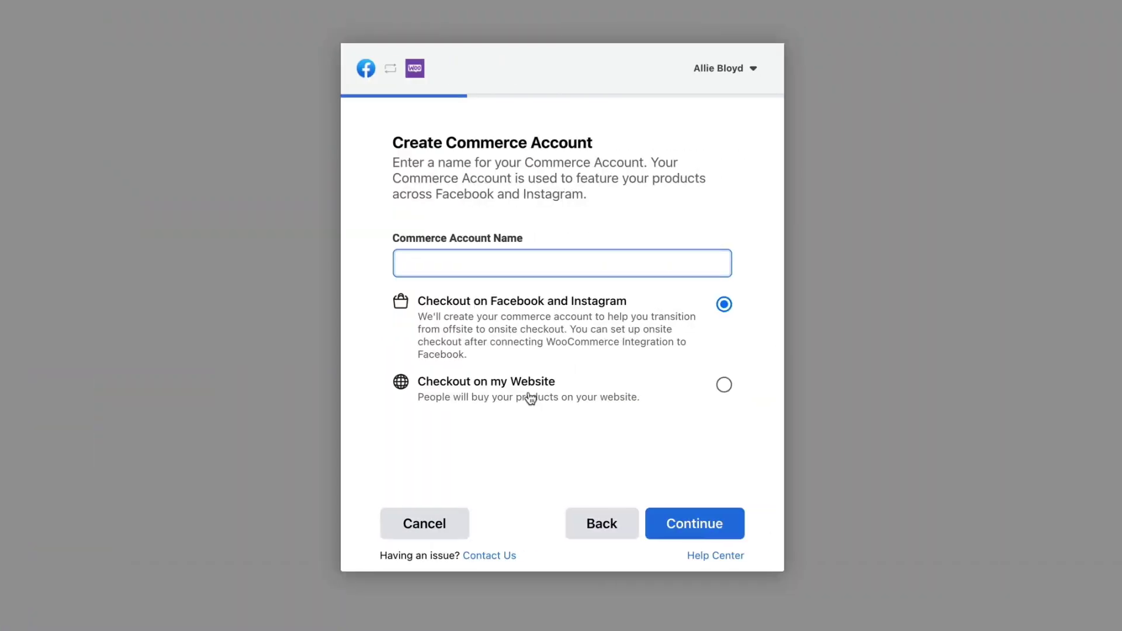
Step: Confirm My Commerce Account to finish the WooCommerce connection
left_click(686, 526)
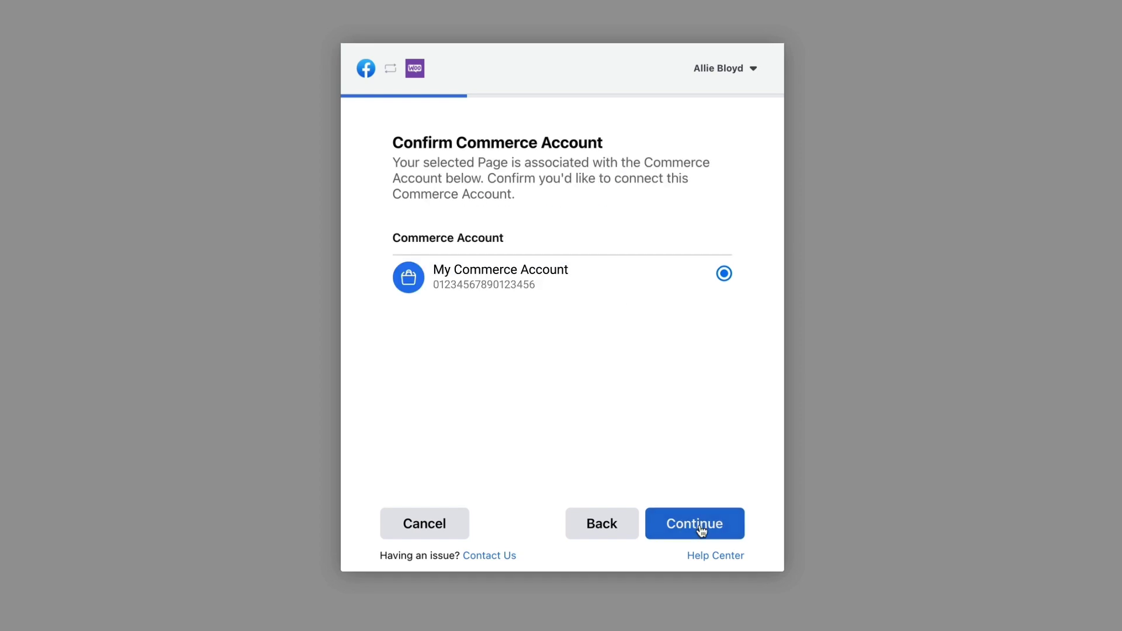
left_click(701, 530)
scroll(541, 444, "down", 2)
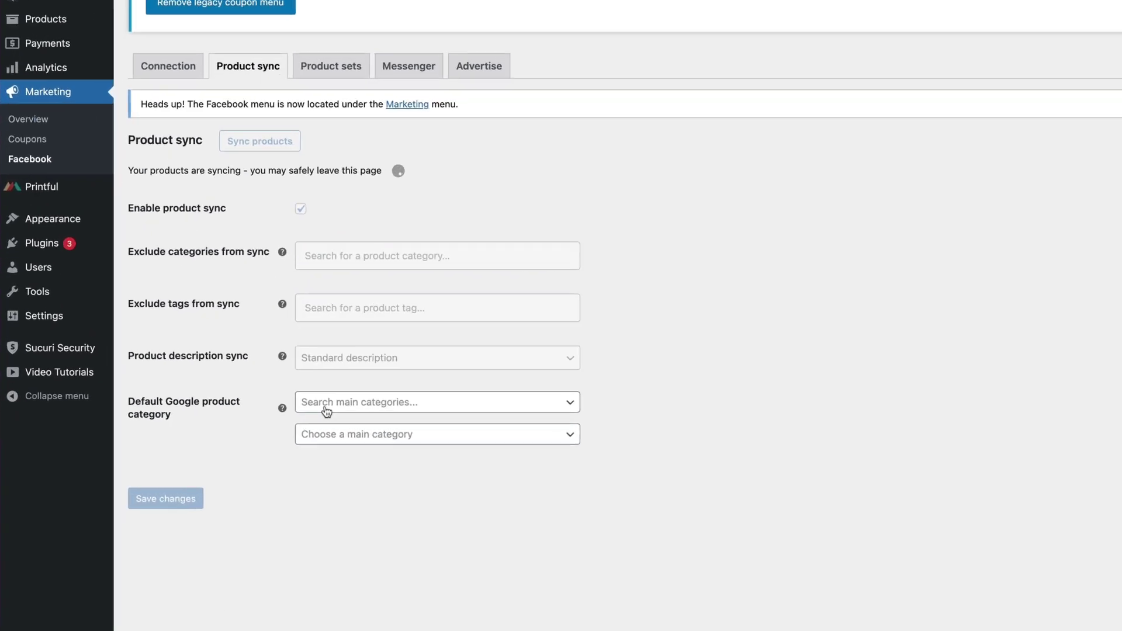
Step: Check the Google product category and main category dropdowns, then view the catalog overview
left_click(222, 435)
left_click(448, 383)
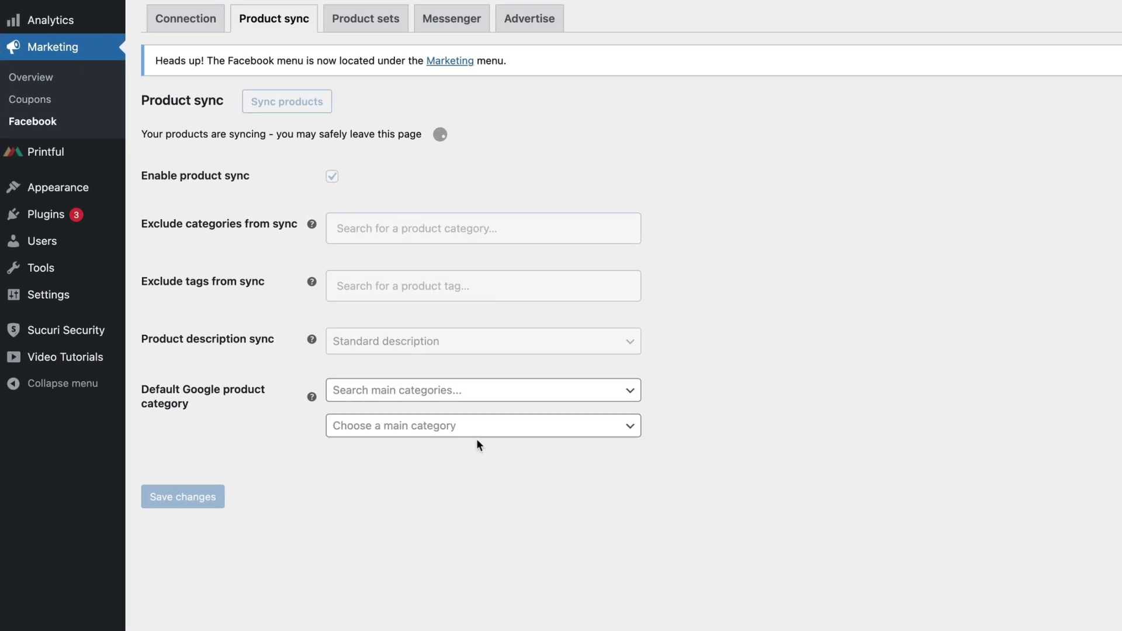
left_click(476, 435)
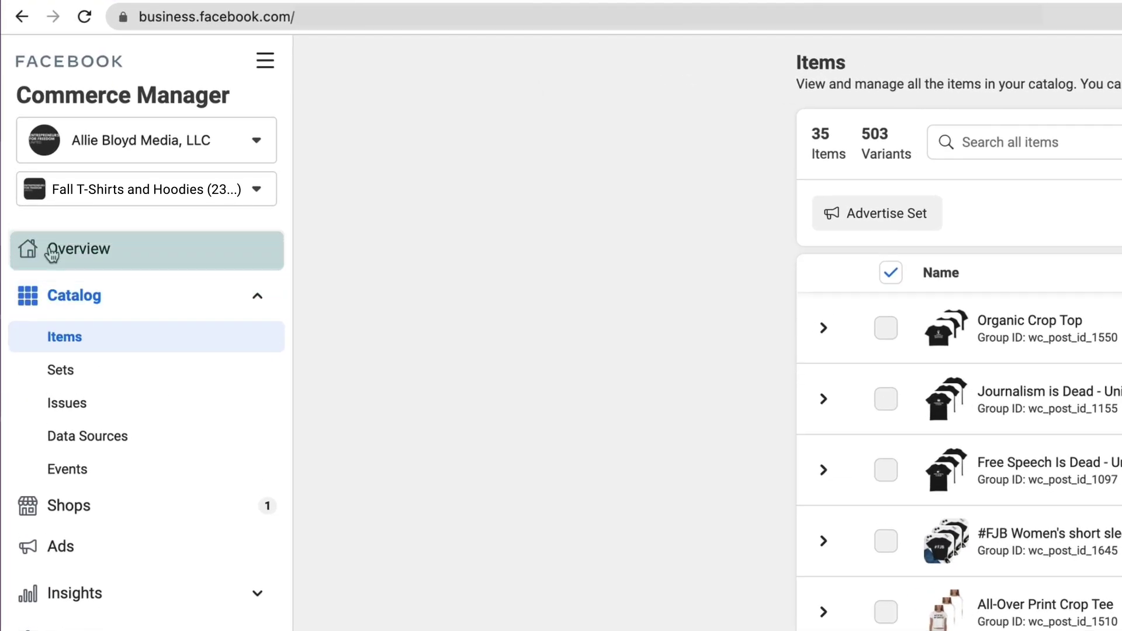
left_click(29, 129)
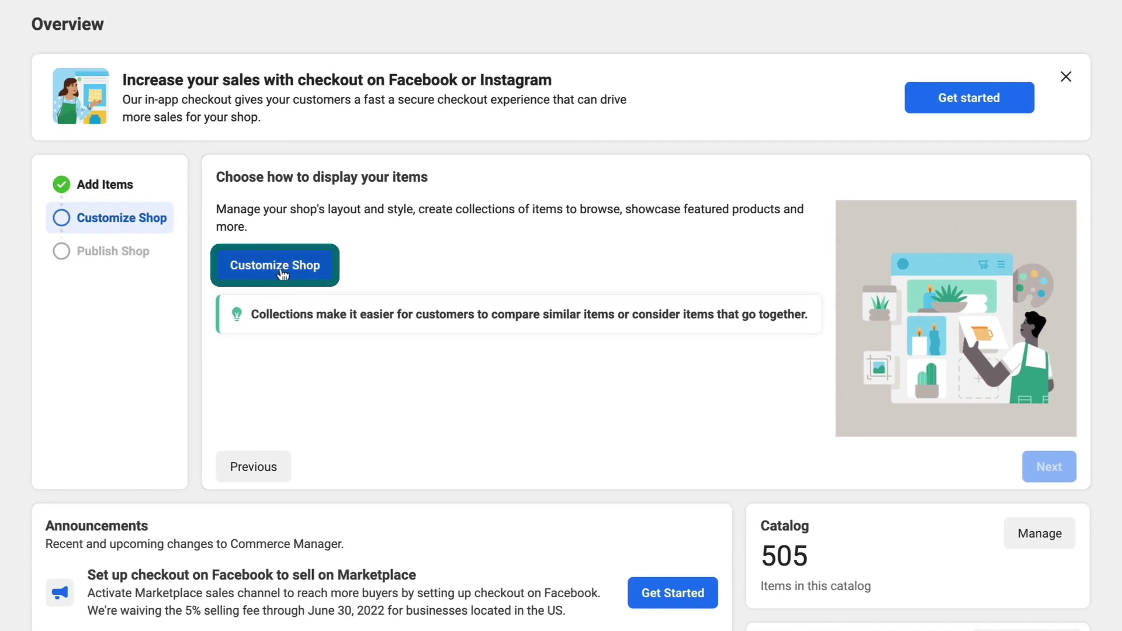
Step: Add a new featured collection to the shop layout, publish the shop, and begin checkout setup
left_click(282, 273)
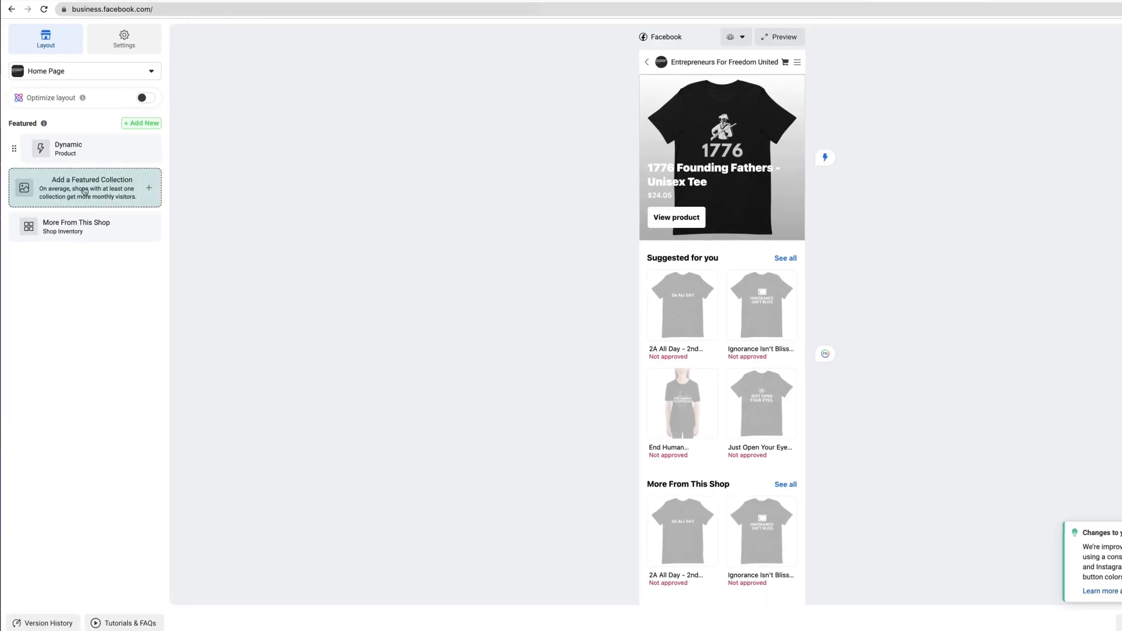
left_click(85, 191)
left_click(689, 95)
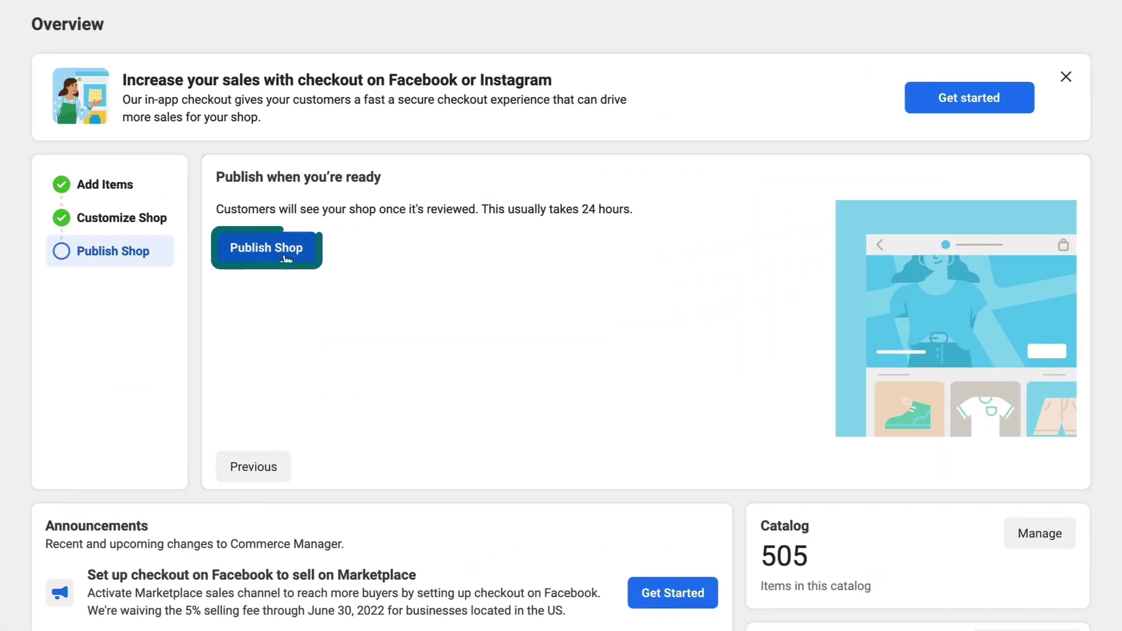
left_click(286, 260)
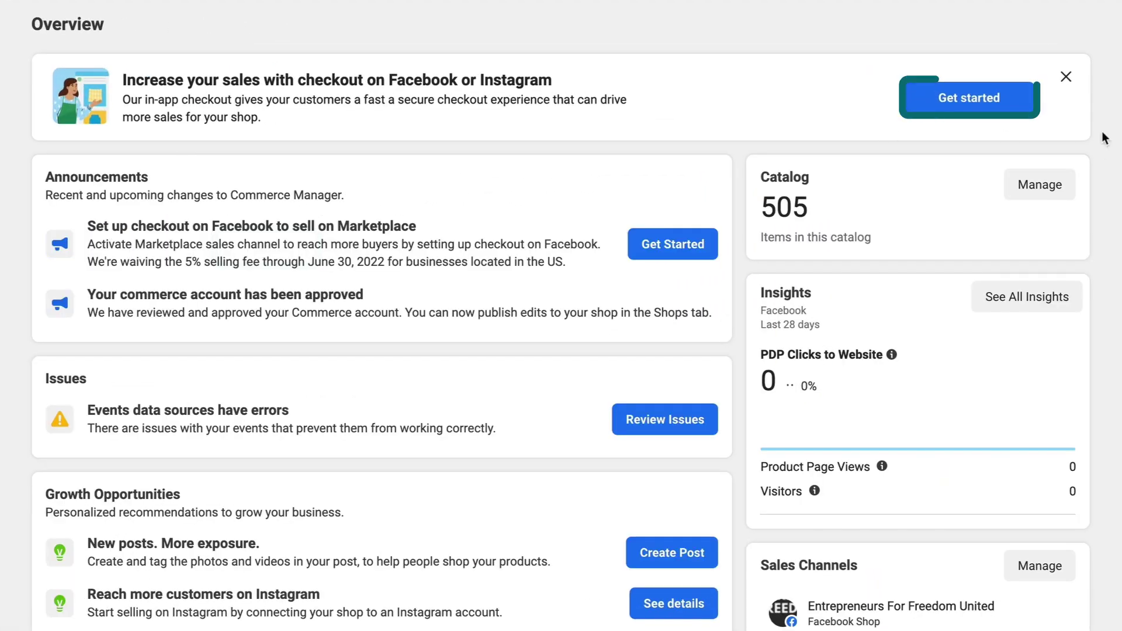
left_click(1029, 97)
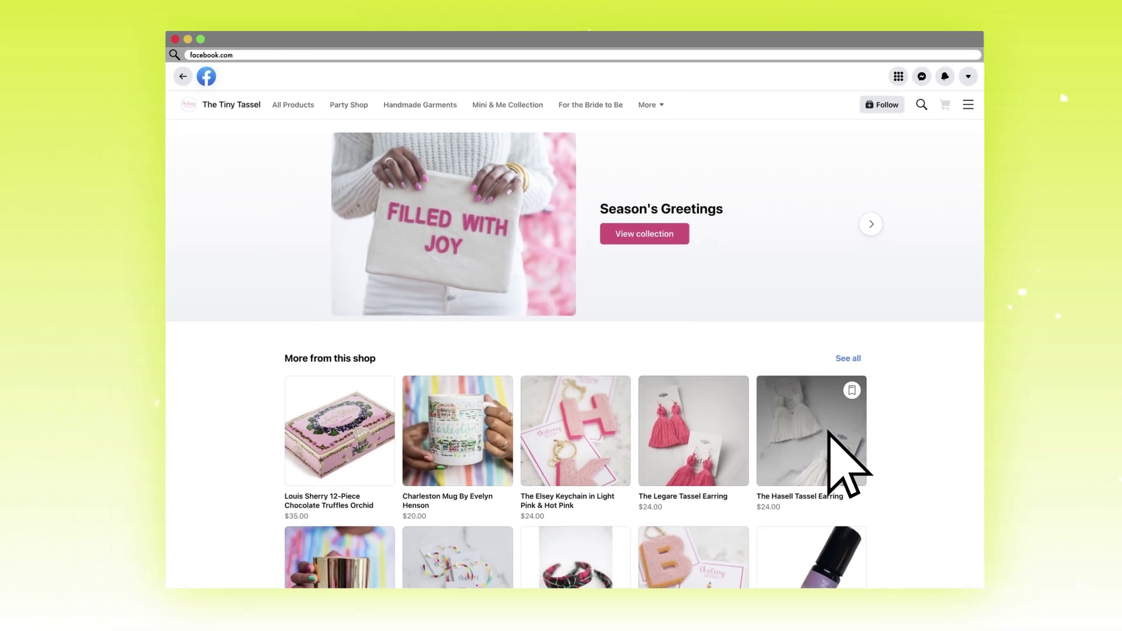
Step: Open the Hasell Tassel Earring listing and view it on the store website
left_click(829, 432)
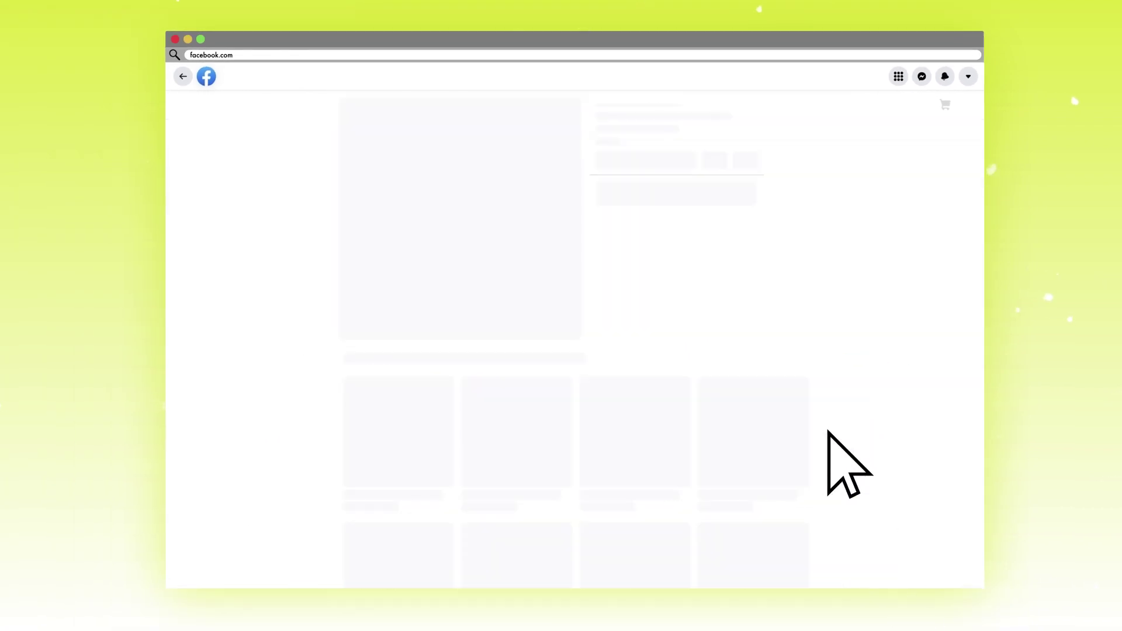
left_click(774, 238)
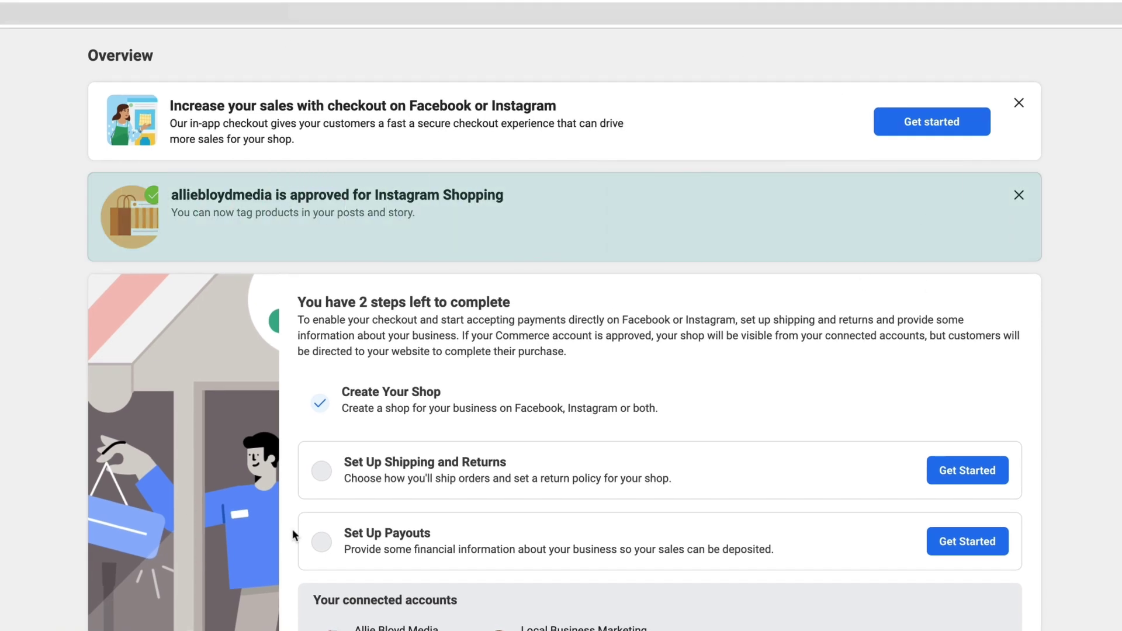
Step: Complete the shipping and return policy setup, then start connecting a payment provider for payouts
scroll(1029, 516, "down", 4)
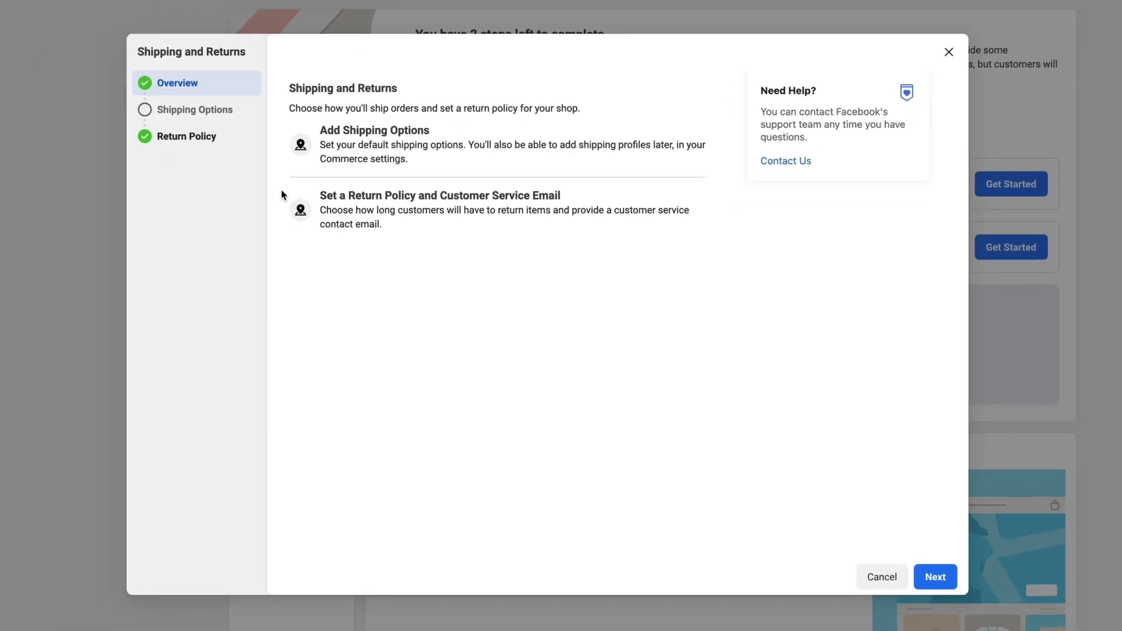
left_click(201, 138)
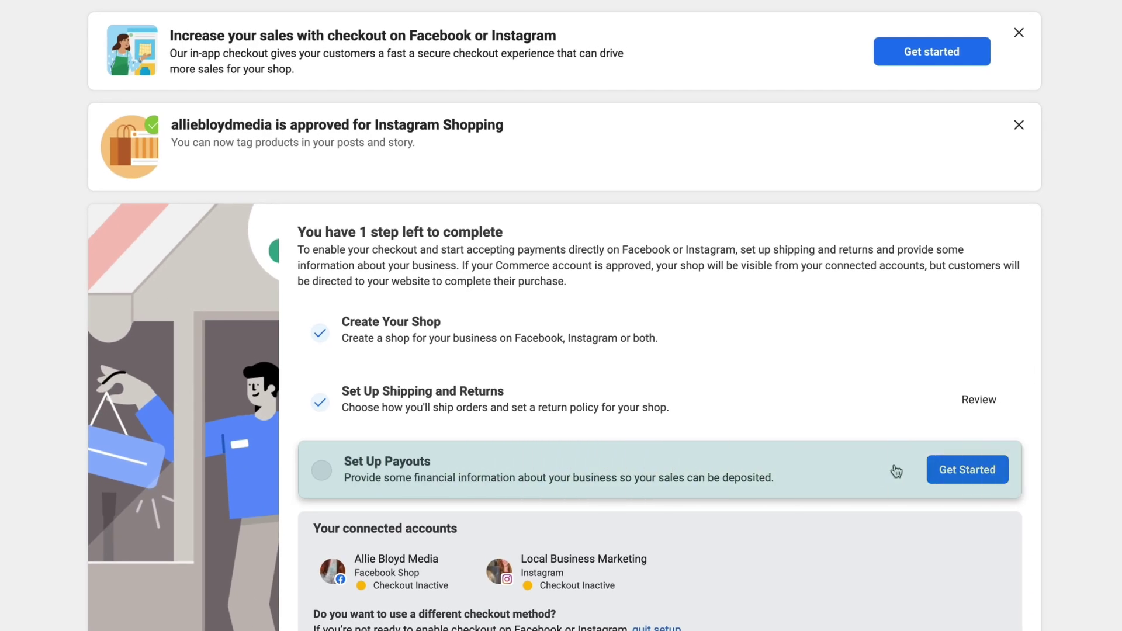
left_click(963, 471)
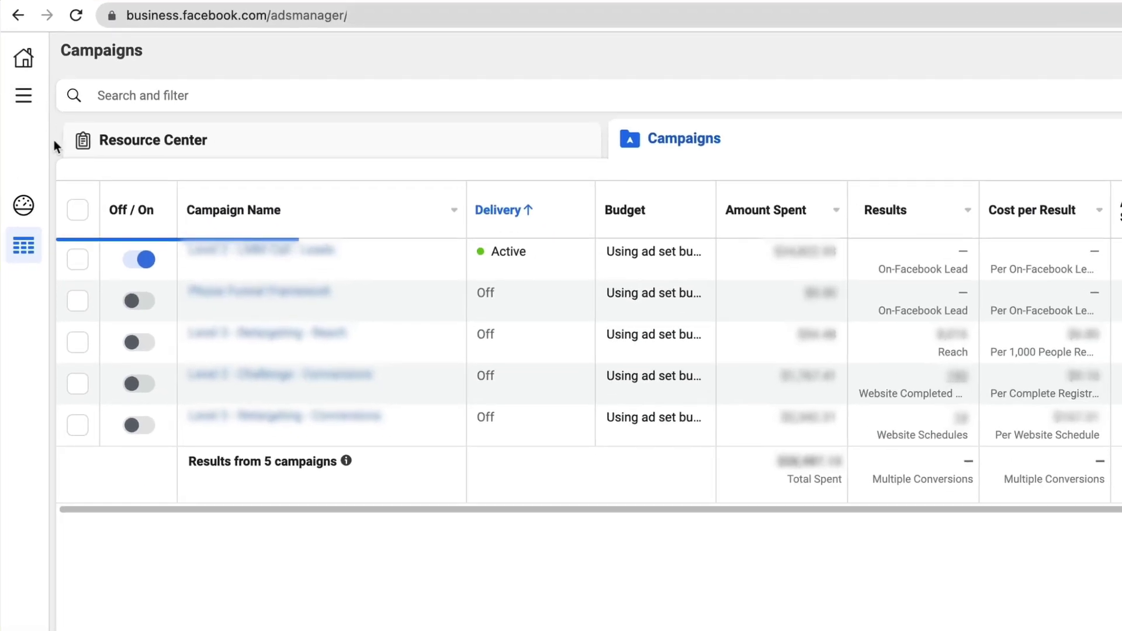
Step: Create a Catalog sales campaign named 'My Campaign' with an ad set named 'My Ad Set'
left_click(97, 189)
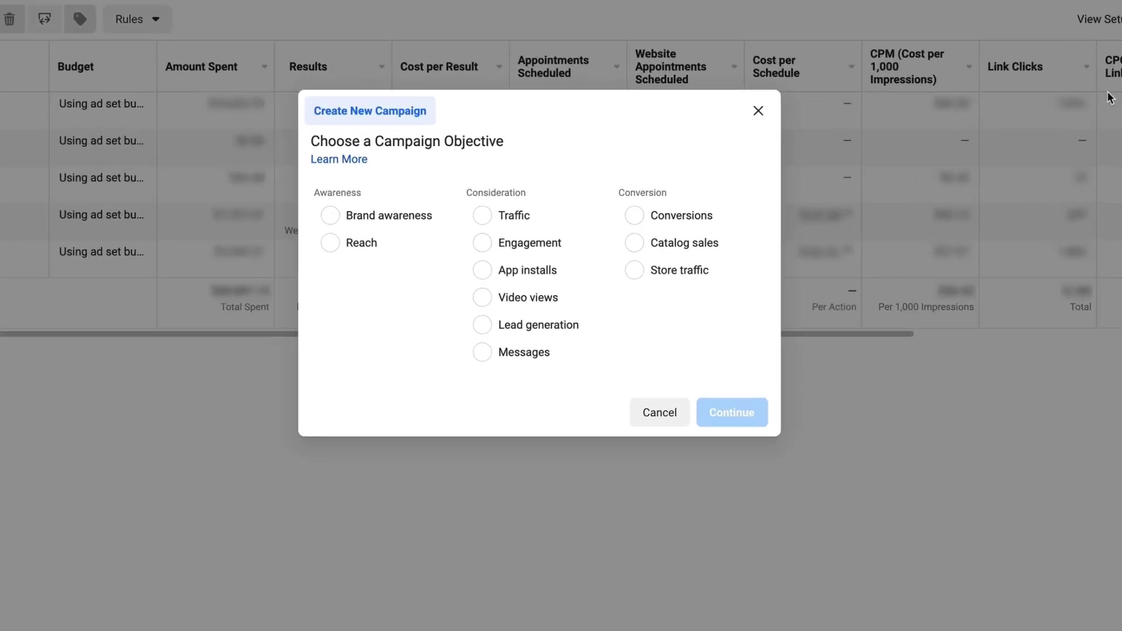
left_click(718, 259)
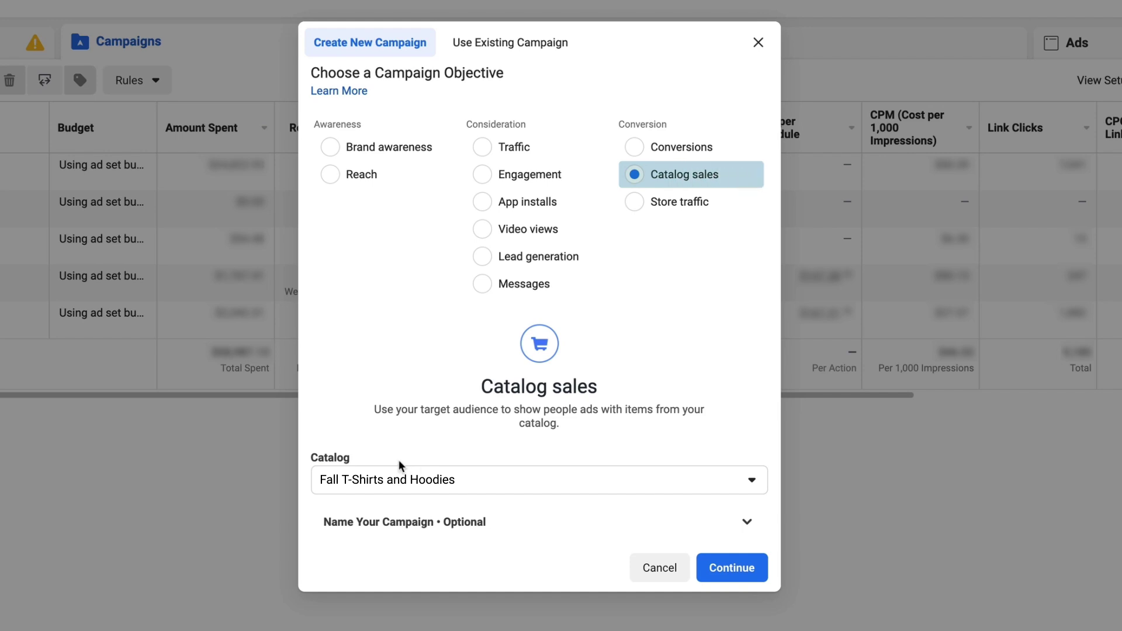
left_click(409, 522)
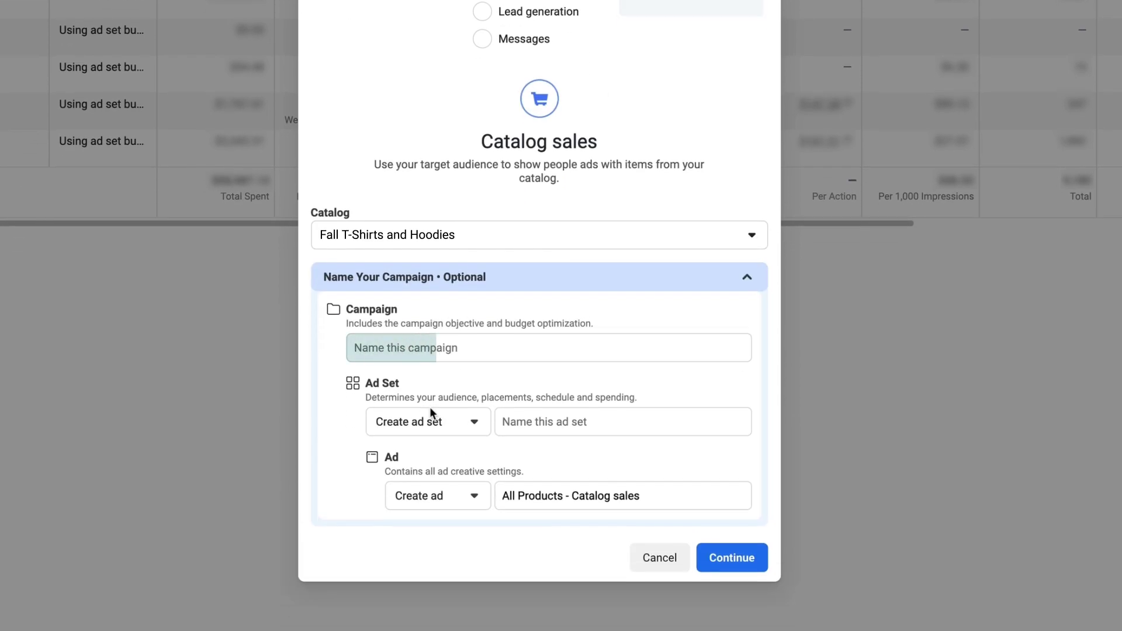
type("My Campaign")
key("Tab")
type("My Ad S")
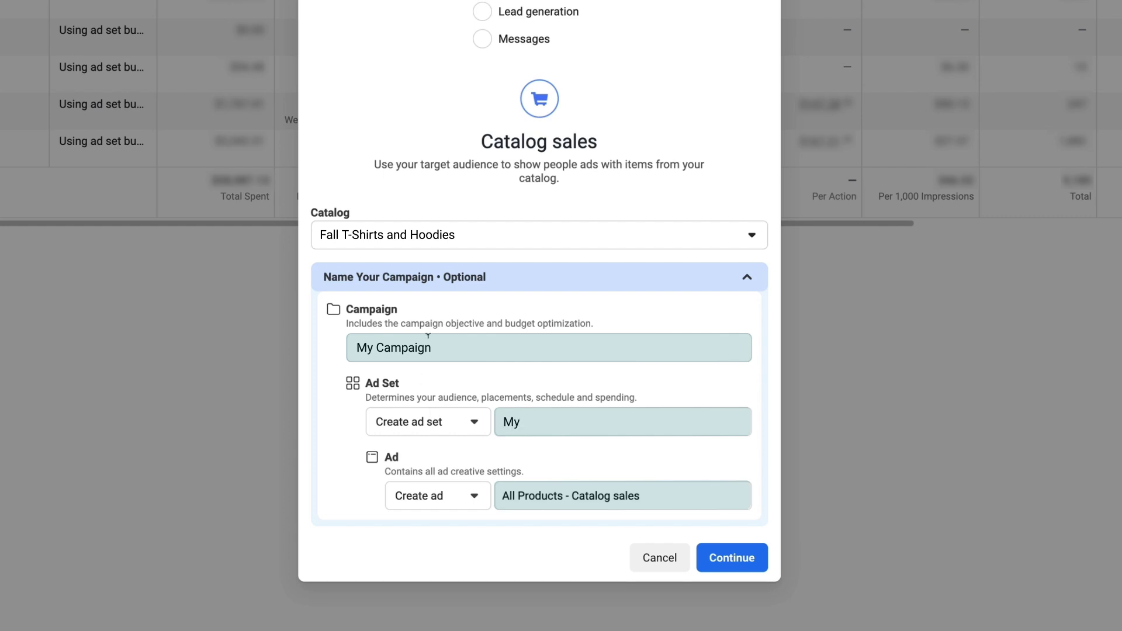
type("et")
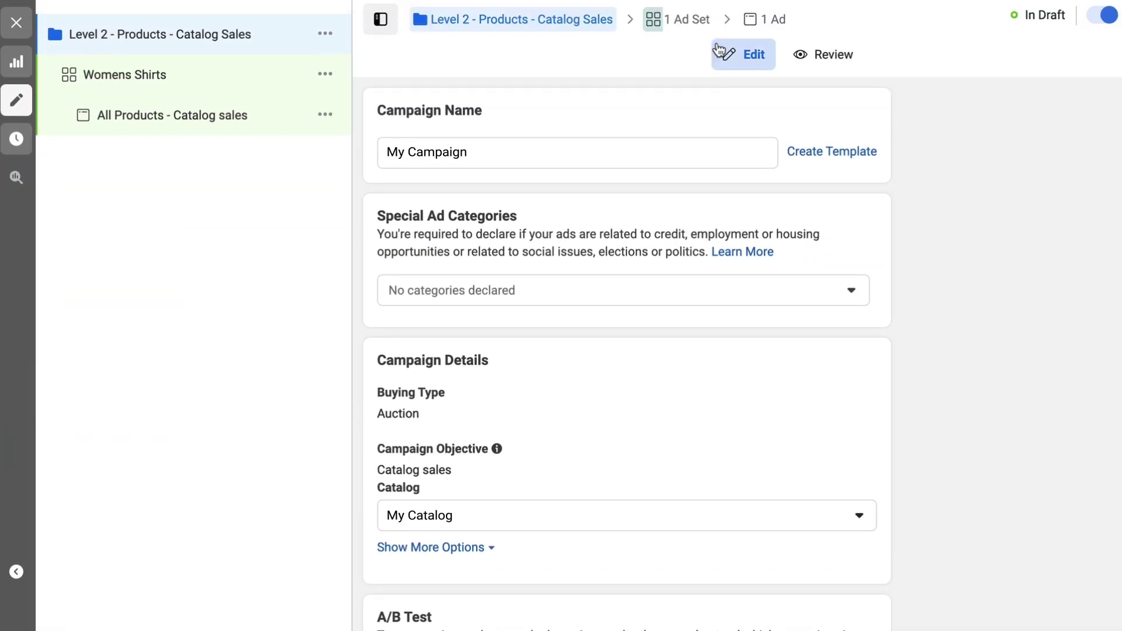
Step: Go to the Womens Shirts ad set's settings via its breadcrumb
left_click(689, 20)
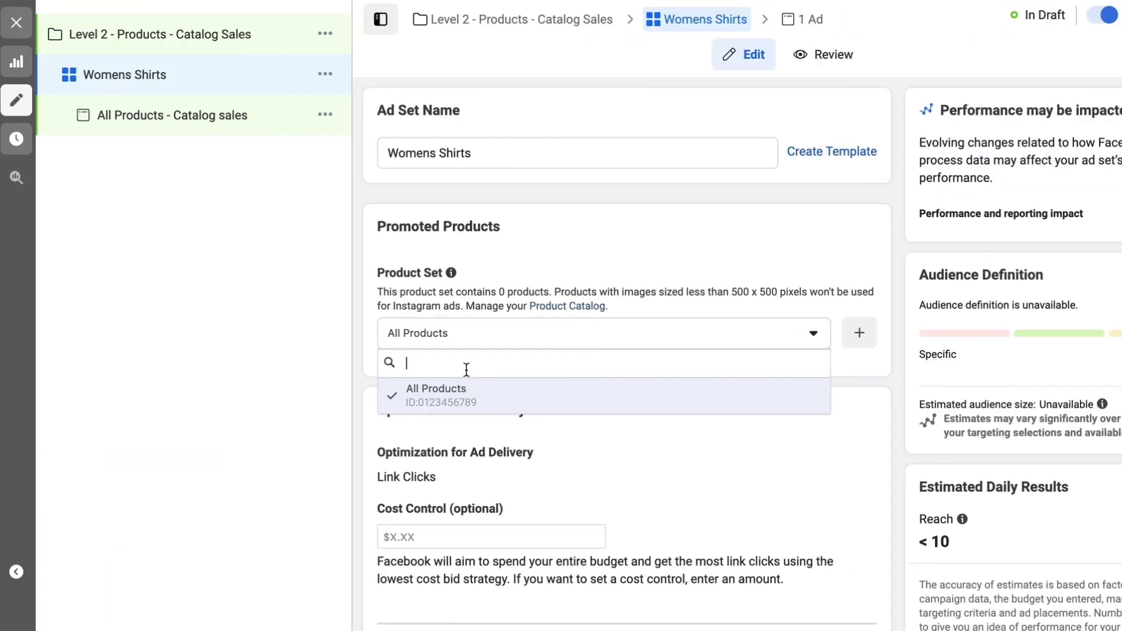
Step: Keep All Products and retarget people who viewed or added to cart without purchasing in 15 days
left_click(480, 344)
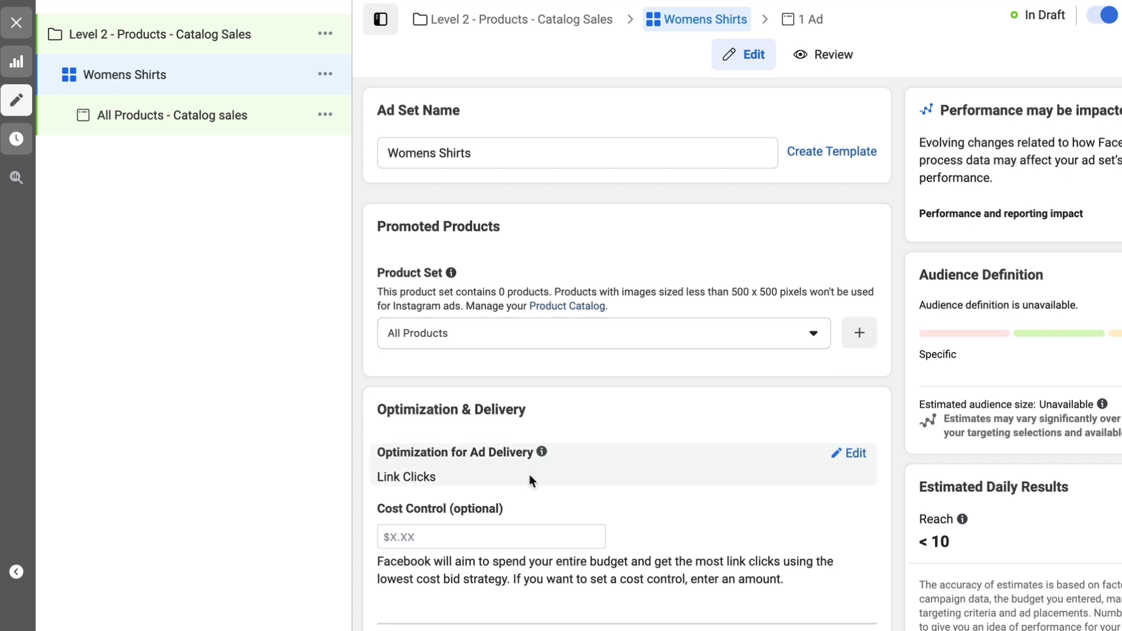
scroll(528, 474, "down", 9)
scroll(532, 279, "down", 8)
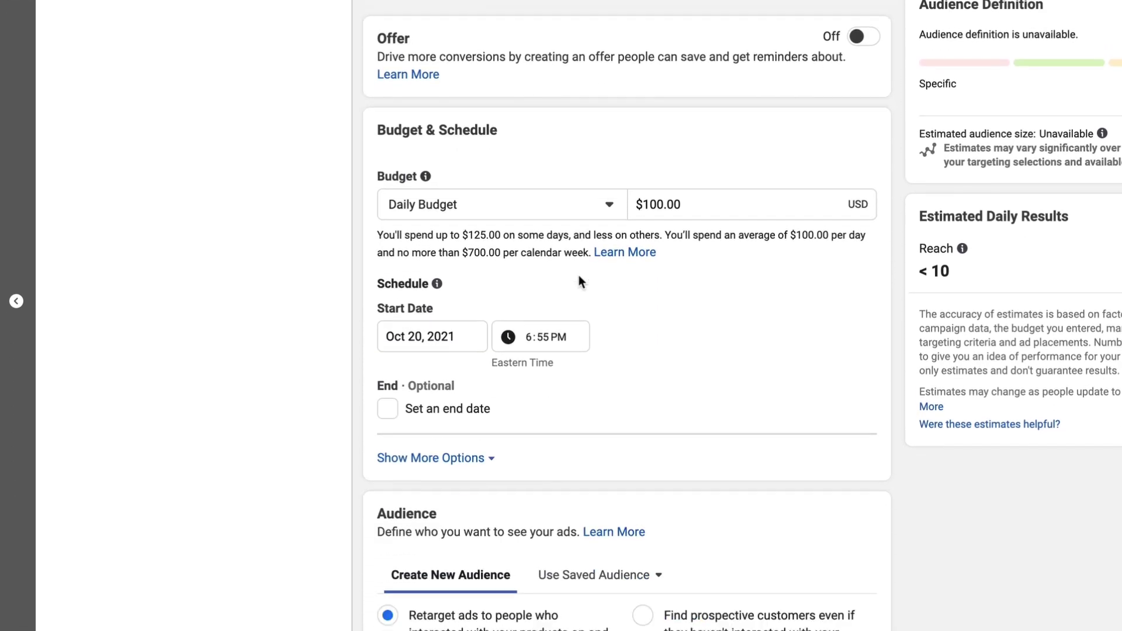
scroll(429, 299, "down", 1)
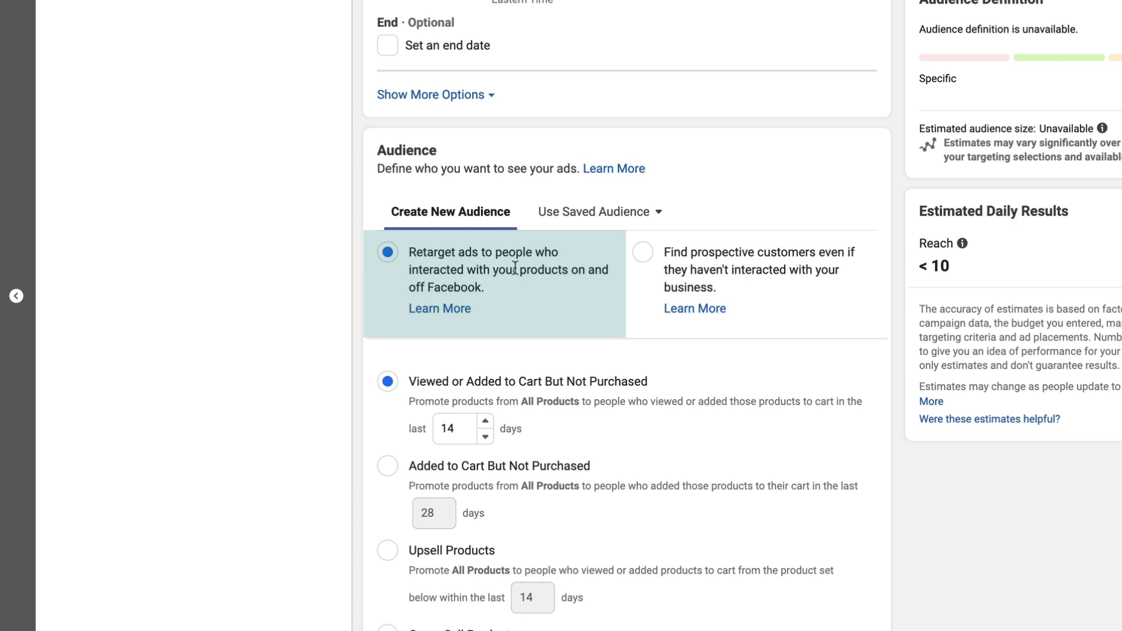
left_click(643, 254)
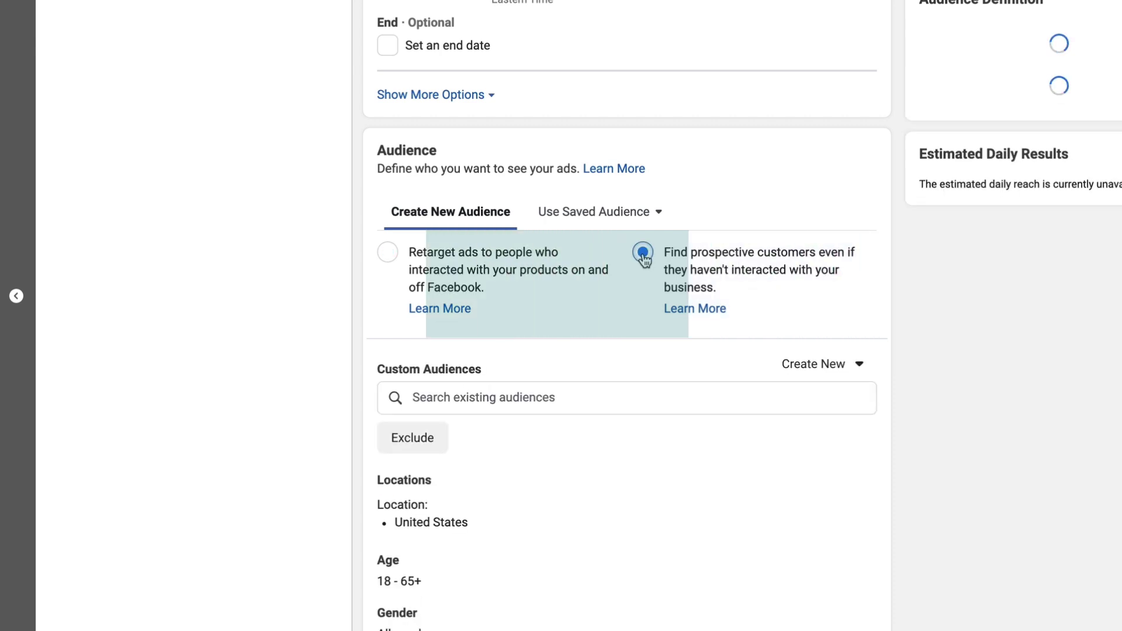
left_click(386, 254)
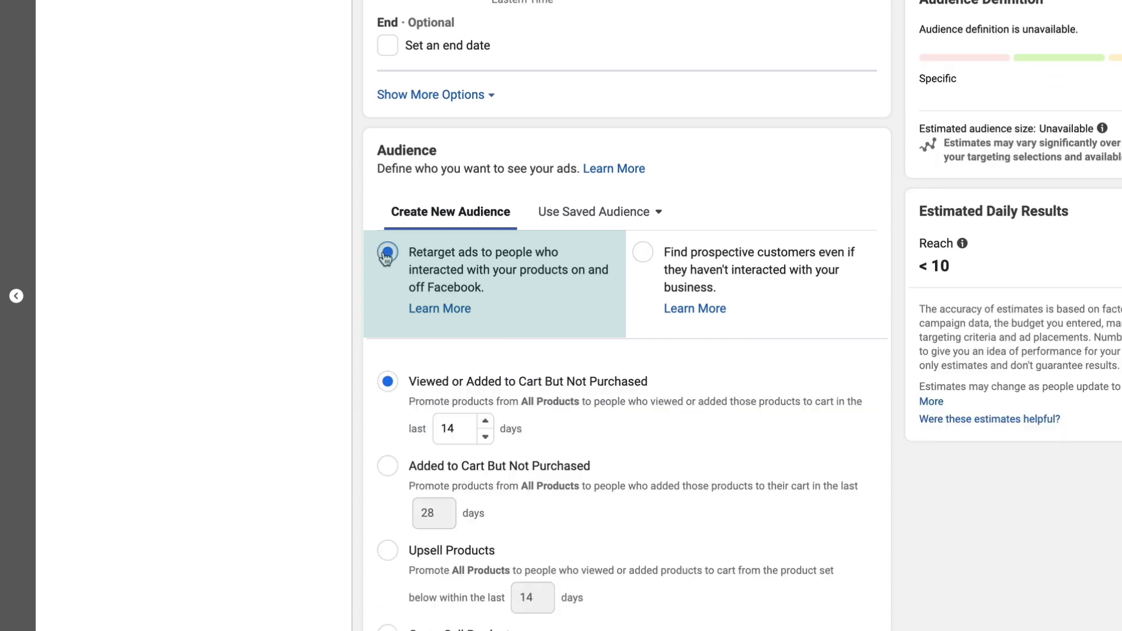
scroll(521, 368, "down", 3)
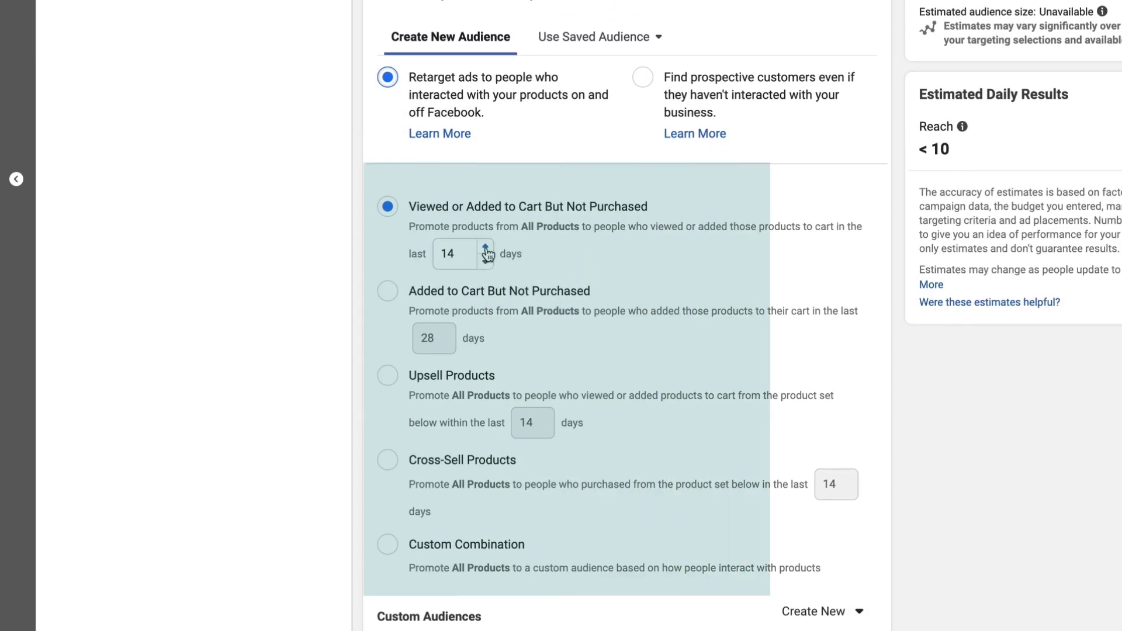
left_click(486, 249)
left_click(485, 263)
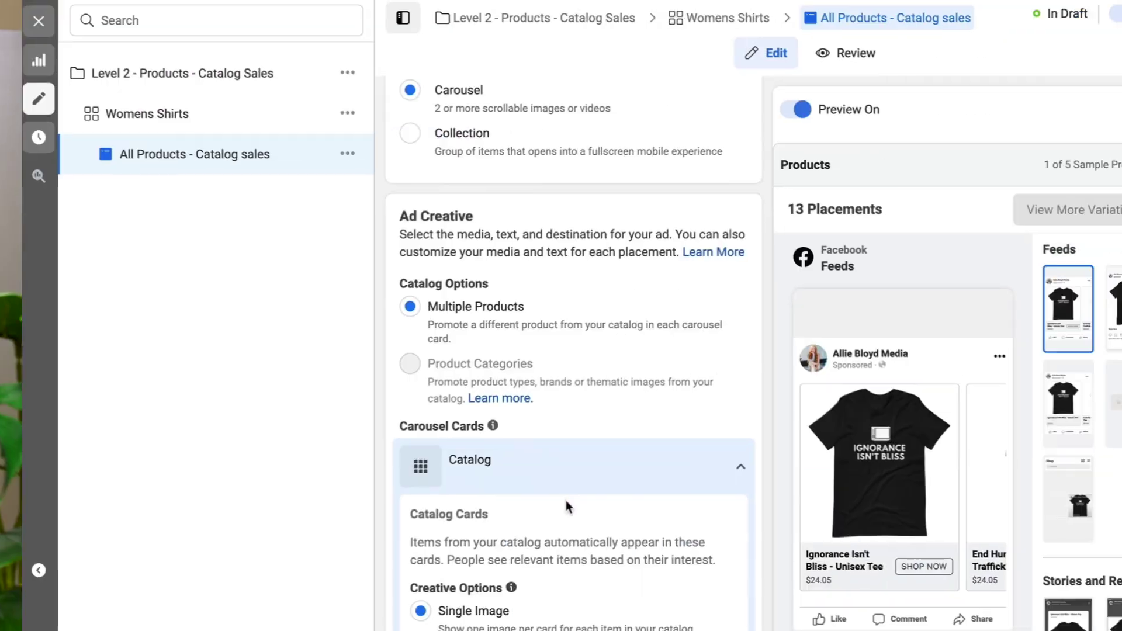
Step: Scroll through the ad's creative, text, URL and call to action down to My Pixel tracking
scroll(566, 500, "down", 1)
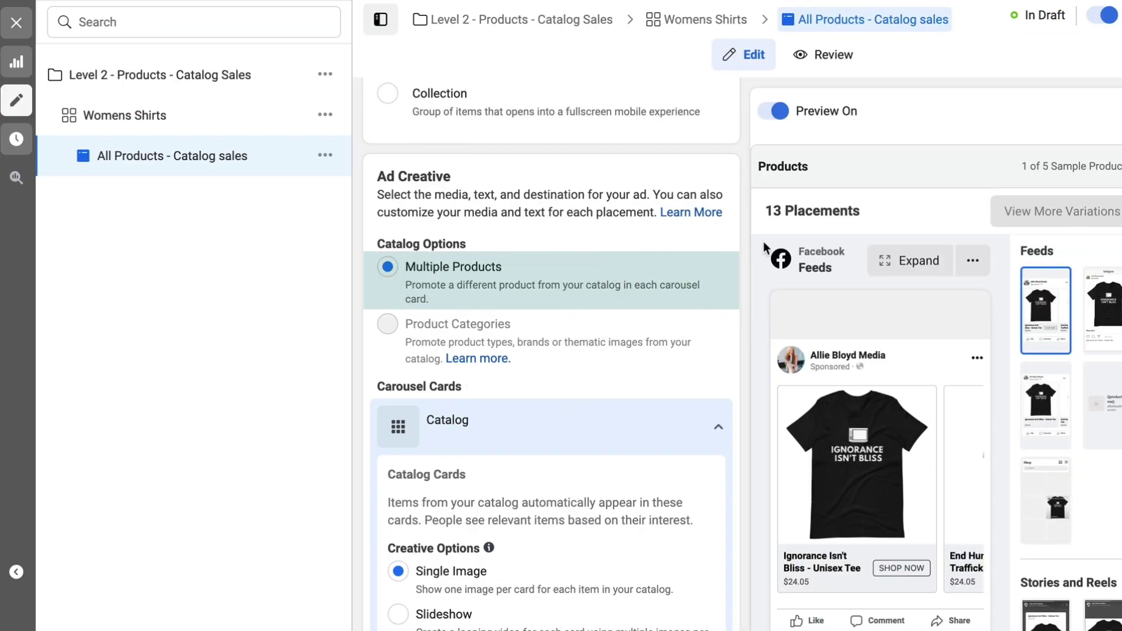
scroll(693, 165, "up", 1)
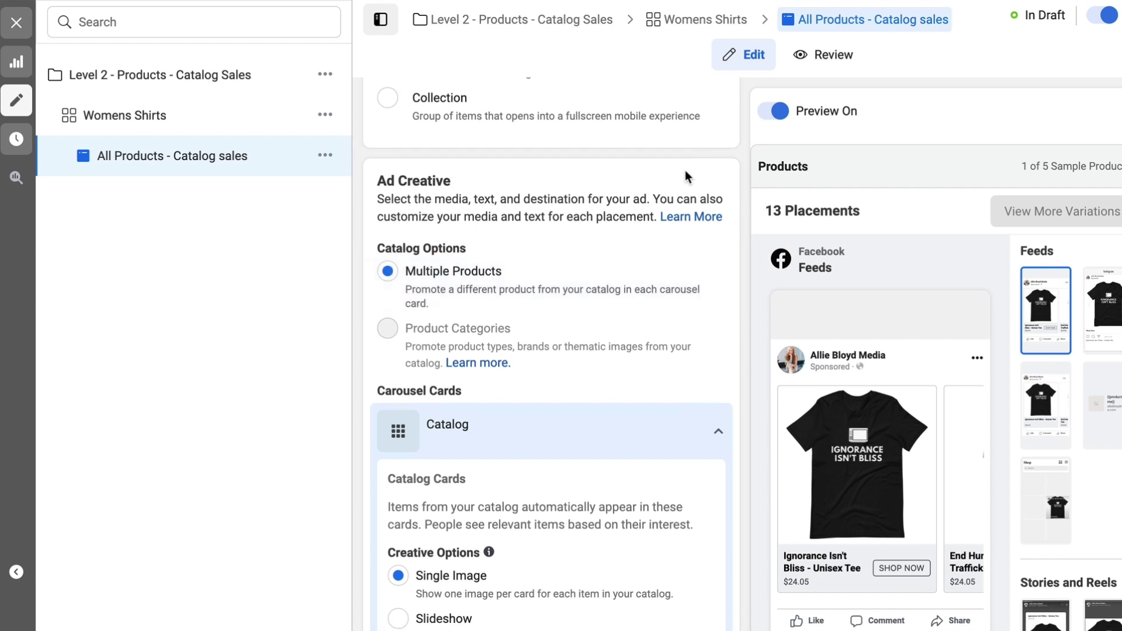
scroll(685, 170, "down", 4)
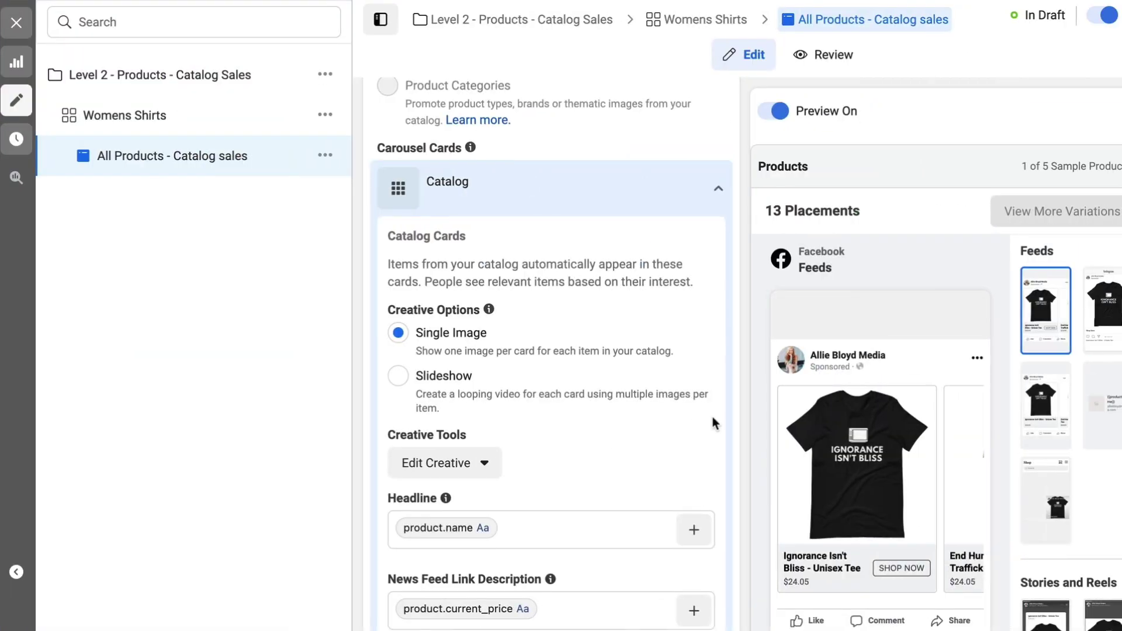
scroll(510, 201, "down", 10)
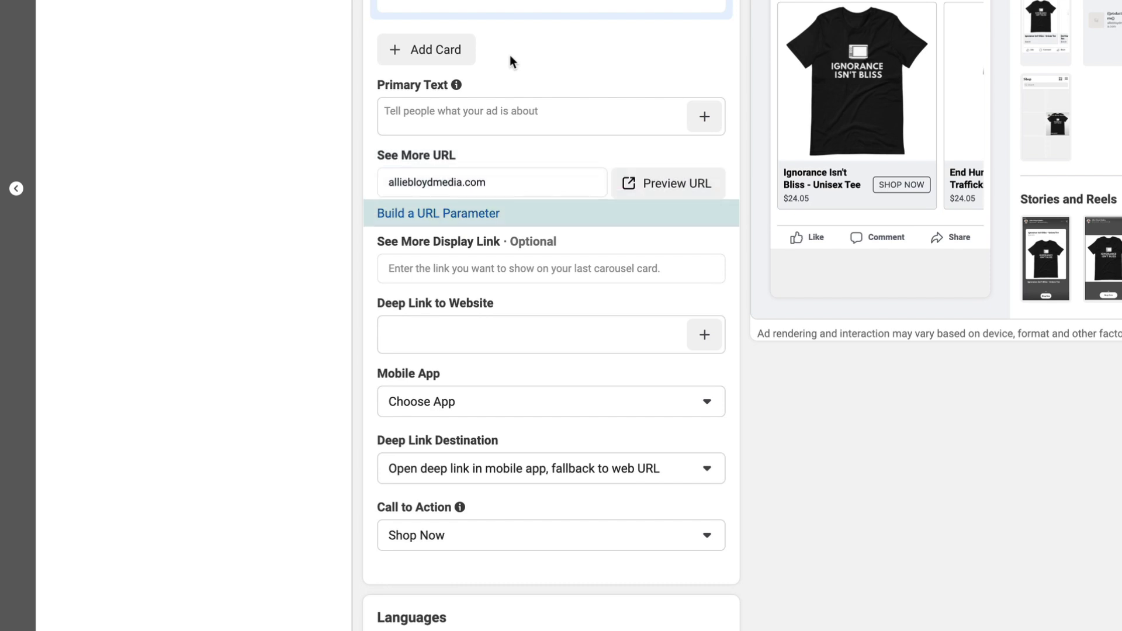
scroll(454, 275, "down", 10)
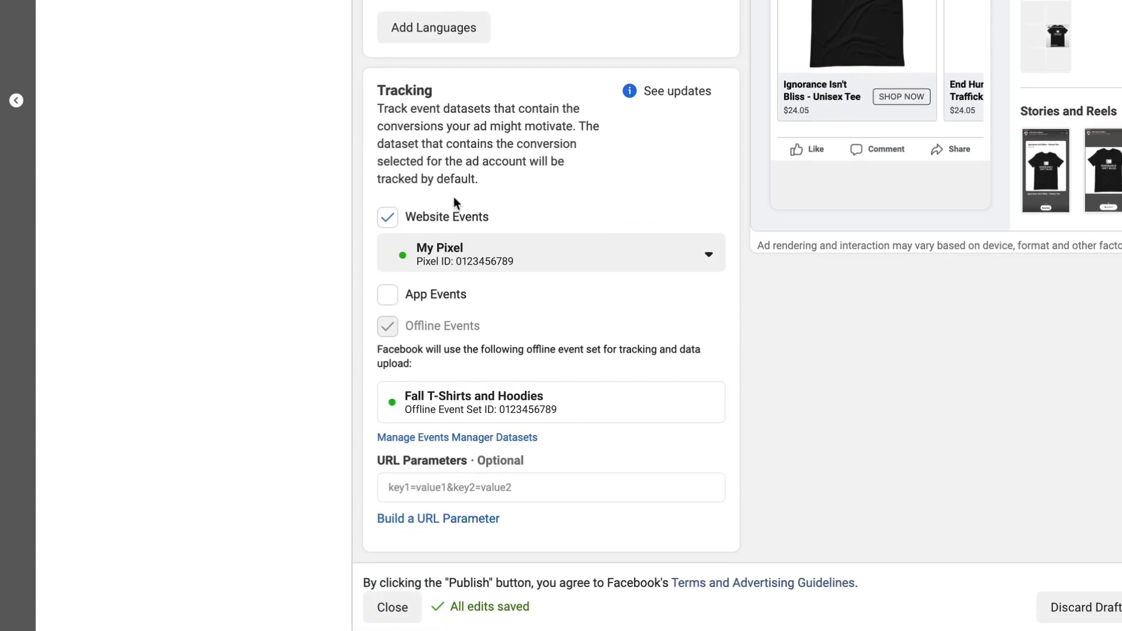